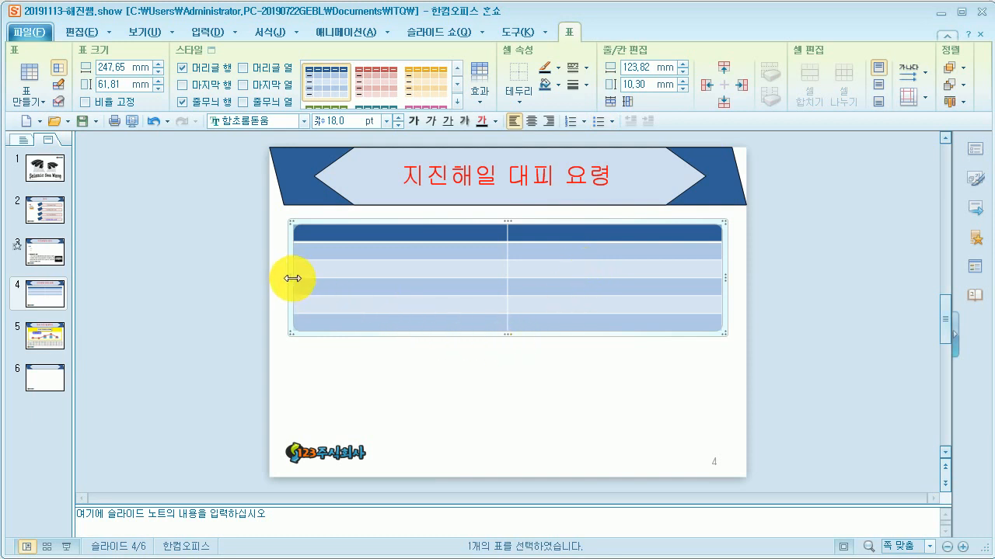
Step: Narrow the table from its left edge to about 212 mm wide and move it lower on the slide
{"action": "left_click_drag", "start_coordinate": [292, 278], "coordinate": [354, 286]}
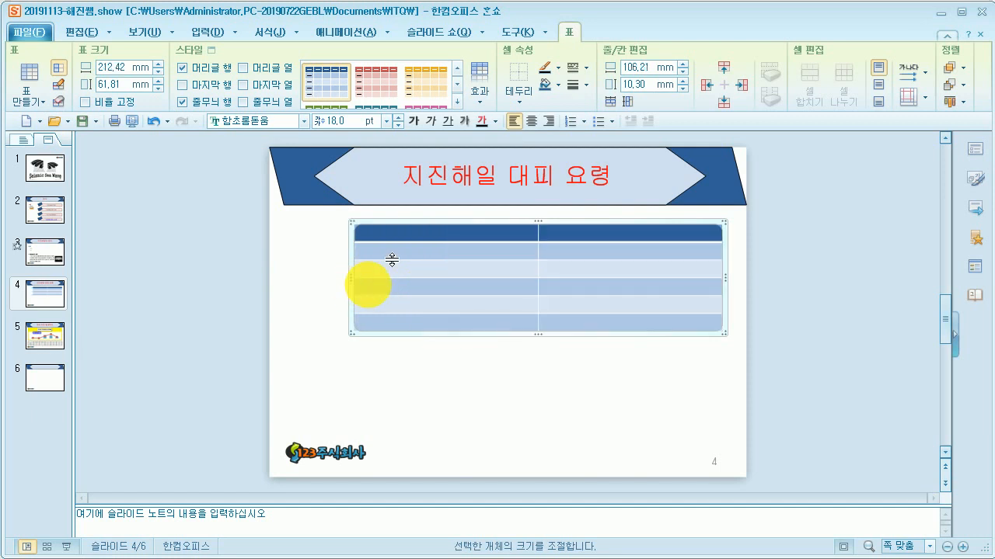
{"action": "left_click", "coordinate": [409, 220]}
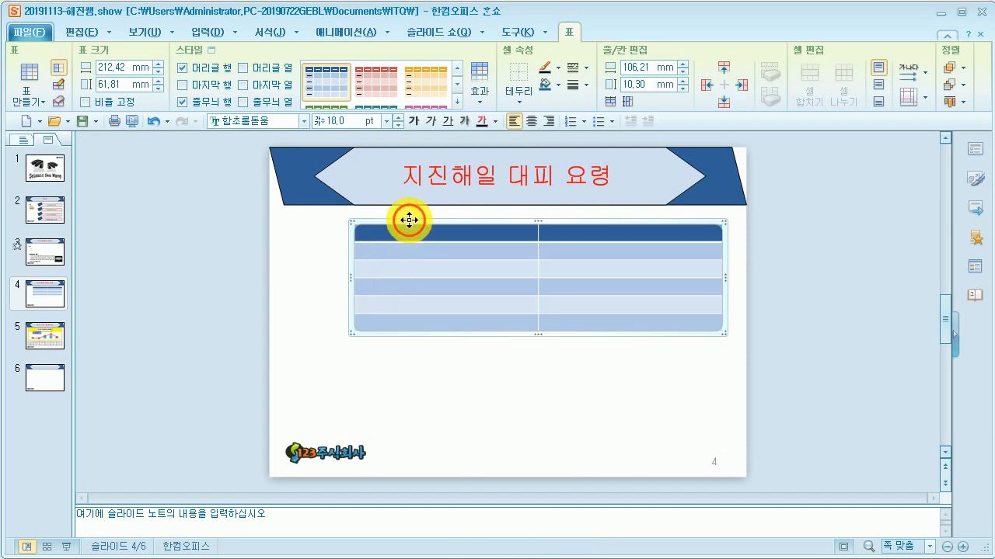
{"action": "left_click_drag", "start_coordinate": [409, 220], "coordinate": [405, 331]}
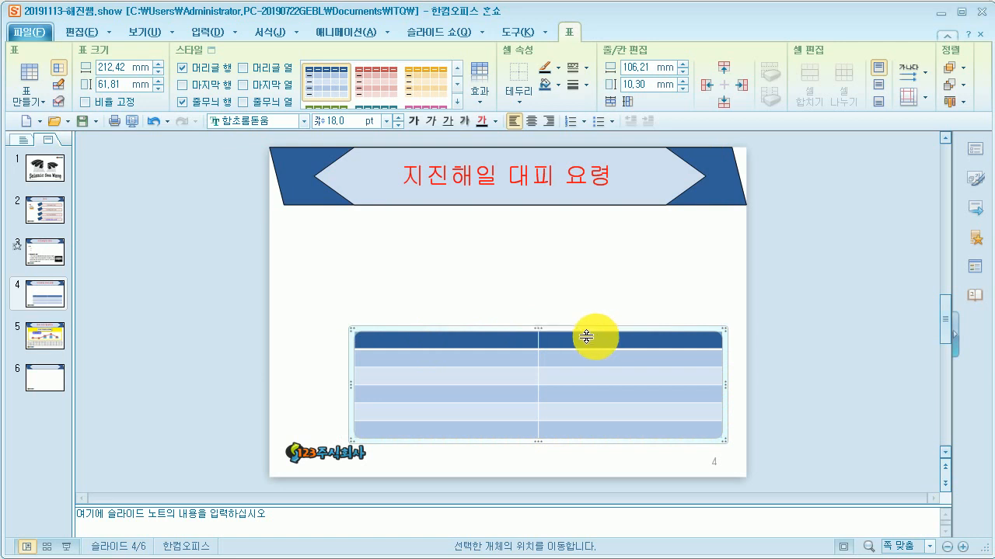
Step: Extend the table upward to about 99 mm high and narrow the first column
{"action": "left_click", "coordinate": [540, 327]}
{"action": "left_click_drag", "start_coordinate": [540, 327], "coordinate": [541, 265]}
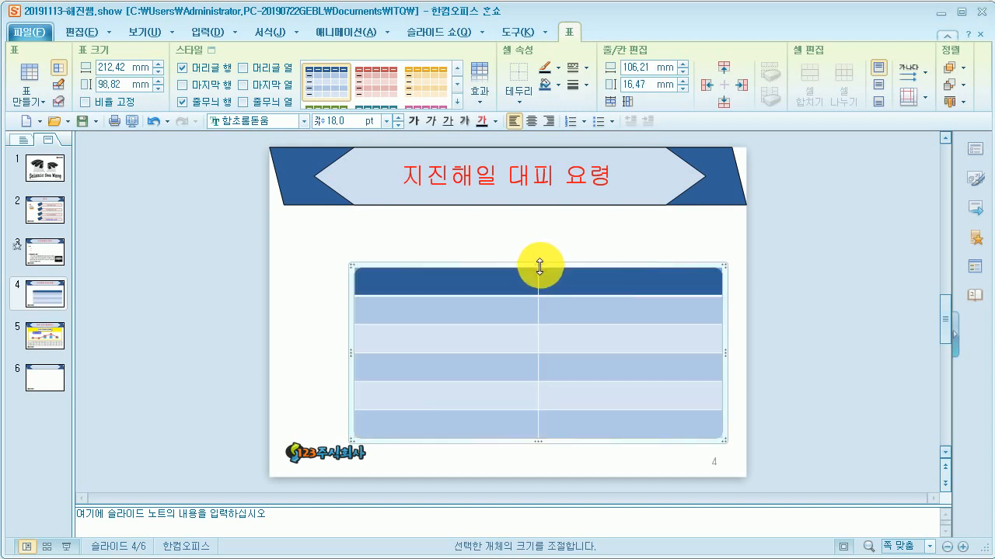
{"action": "left_click", "coordinate": [537, 346]}
{"action": "left_click_drag", "start_coordinate": [538, 346], "coordinate": [453, 344]}
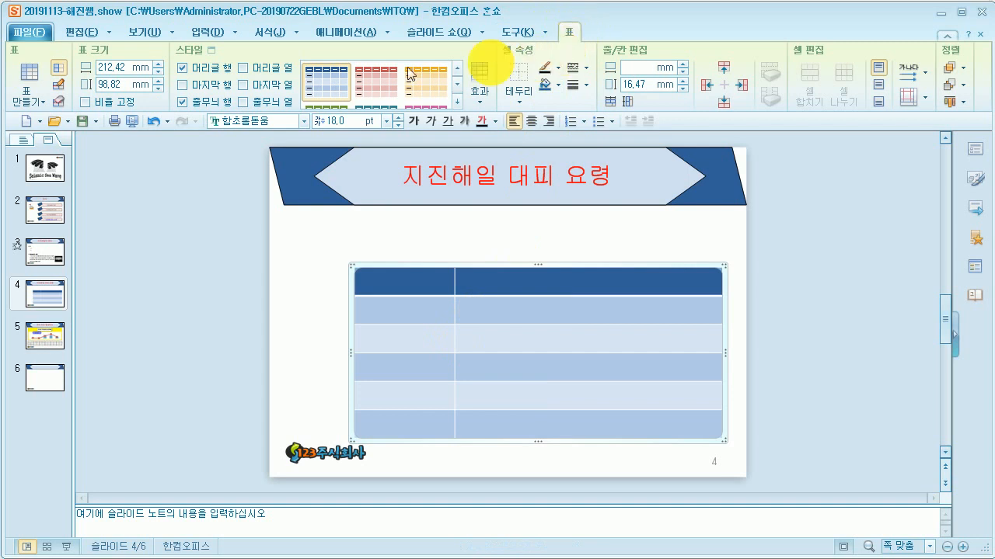
Step: Turn off header row and banded rows, then apply the table style 보통 스타일 4 - 강조 1
{"action": "left_click", "coordinate": [182, 68]}
{"action": "left_click", "coordinate": [181, 102]}
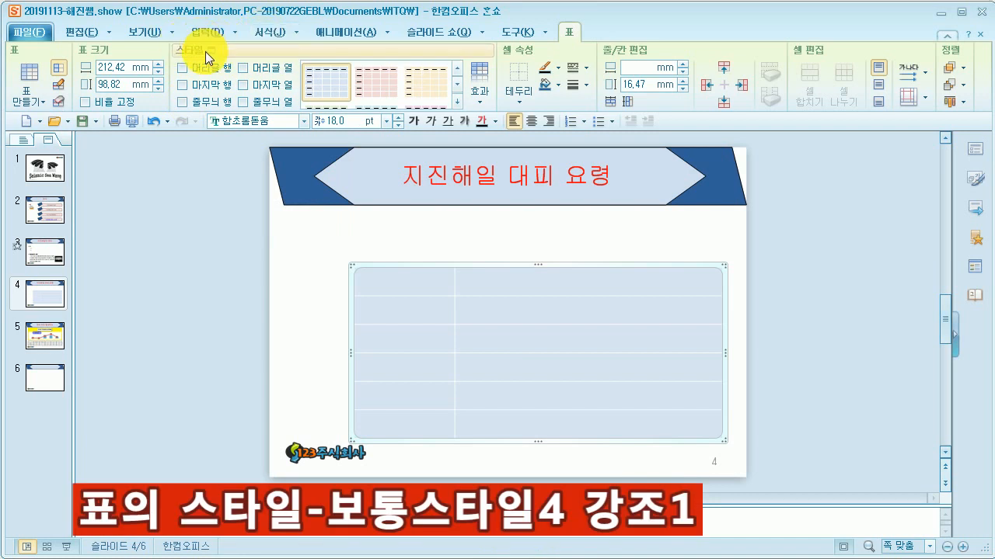
{"action": "left_click", "coordinate": [457, 101]}
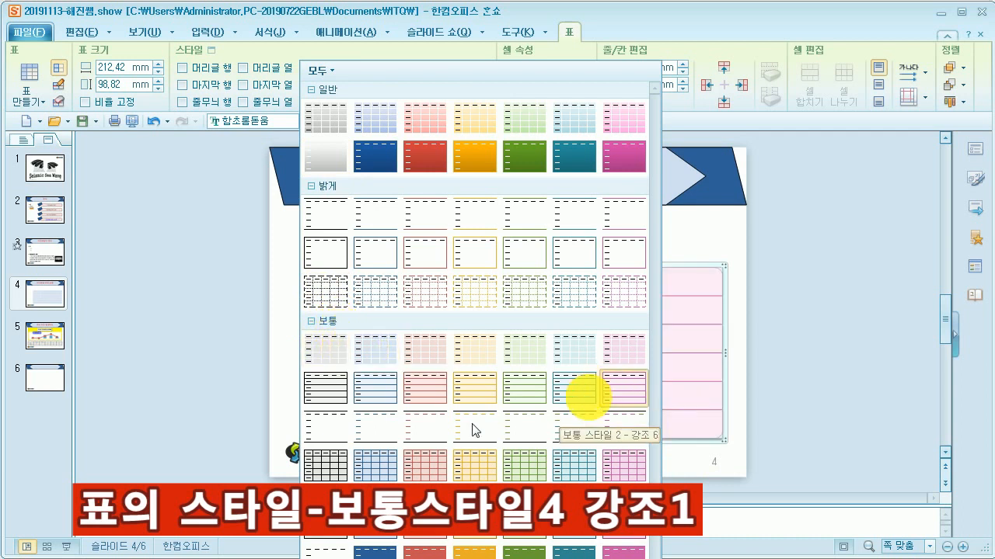
{"action": "left_click", "coordinate": [387, 462]}
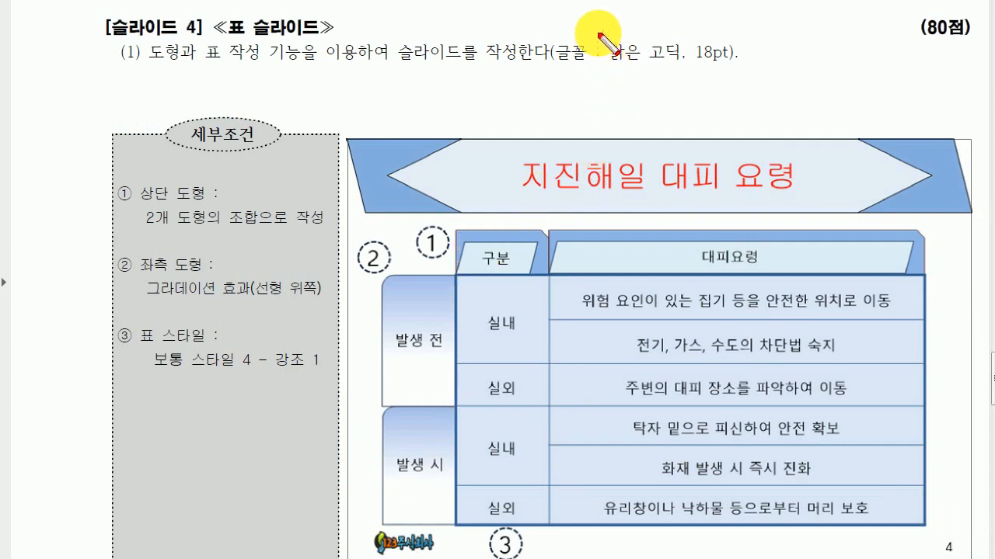
Step: Review the exam sheet's font requirement and merged-cell layout for the table
{"action": "mouse_move", "coordinate": [602, 61]}
{"action": "left_mouse_down"}
{"action": "mouse_move", "coordinate": [726, 68]}
{"action": "mouse_move", "coordinate": [732, 49]}
{"action": "mouse_move", "coordinate": [731, 32]}
{"action": "mouse_move", "coordinate": [598, 36]}
{"action": "left_mouse_up"}
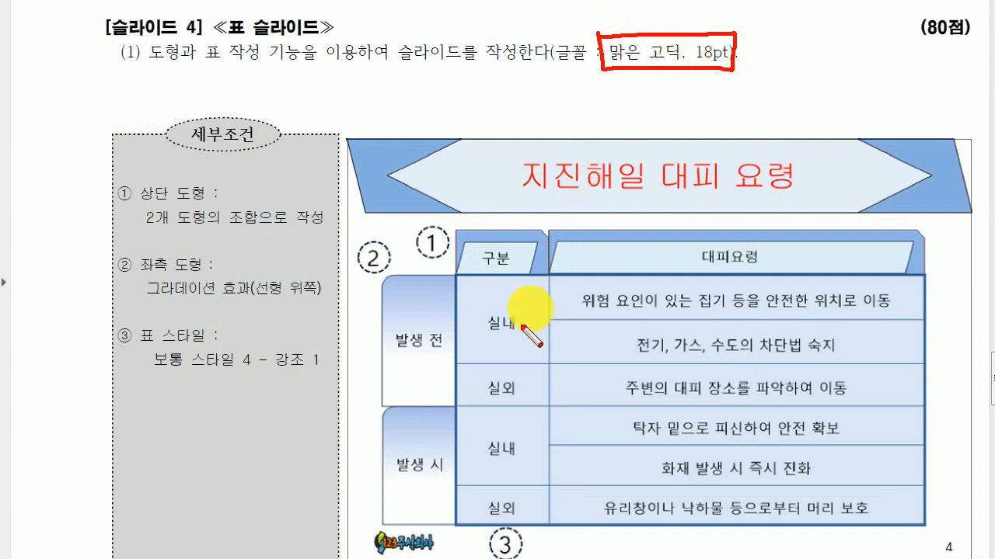
{"action": "mouse_move", "coordinate": [506, 340]}
{"action": "left_mouse_down"}
{"action": "mouse_move", "coordinate": [504, 325]}
{"action": "mouse_move", "coordinate": [516, 340]}
{"action": "left_mouse_up"}
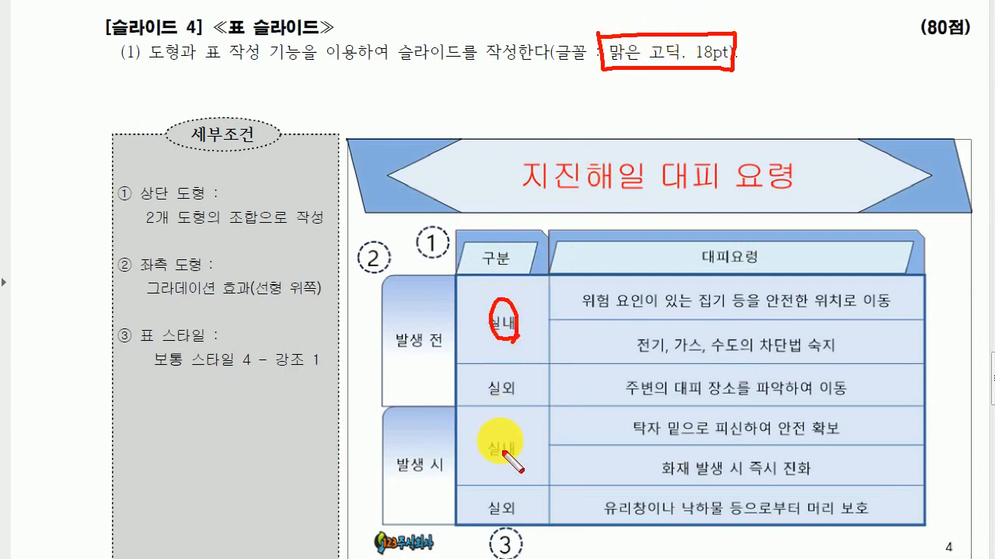
{"action": "mouse_move", "coordinate": [521, 436]}
{"action": "left_mouse_down"}
{"action": "mouse_move", "coordinate": [513, 464]}
{"action": "mouse_move", "coordinate": [540, 423]}
{"action": "mouse_move", "coordinate": [541, 482]}
{"action": "left_mouse_up"}
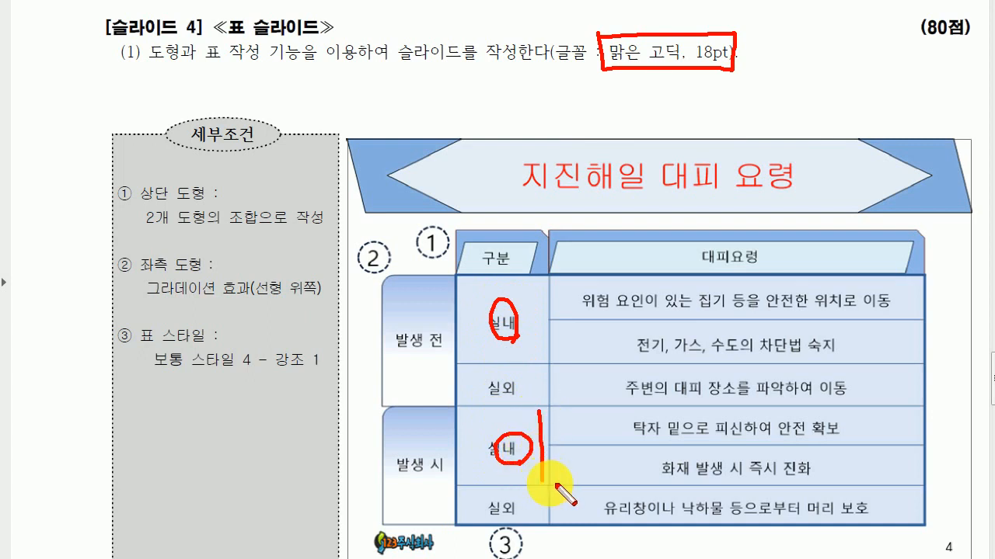
{"action": "left_click_drag", "start_coordinate": [561, 426], "coordinate": [622, 425]}
{"action": "left_click_drag", "start_coordinate": [911, 425], "coordinate": [847, 426]}
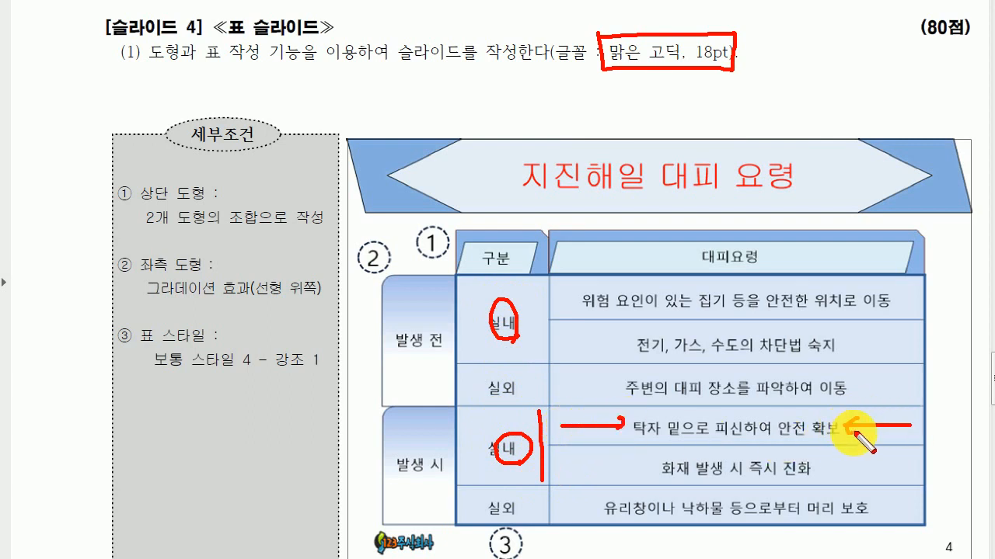
{"action": "mouse_move", "coordinate": [846, 366]}
{"action": "left_mouse_down"}
{"action": "mouse_move", "coordinate": [838, 403]}
{"action": "mouse_move", "coordinate": [853, 401]}
{"action": "left_mouse_up"}
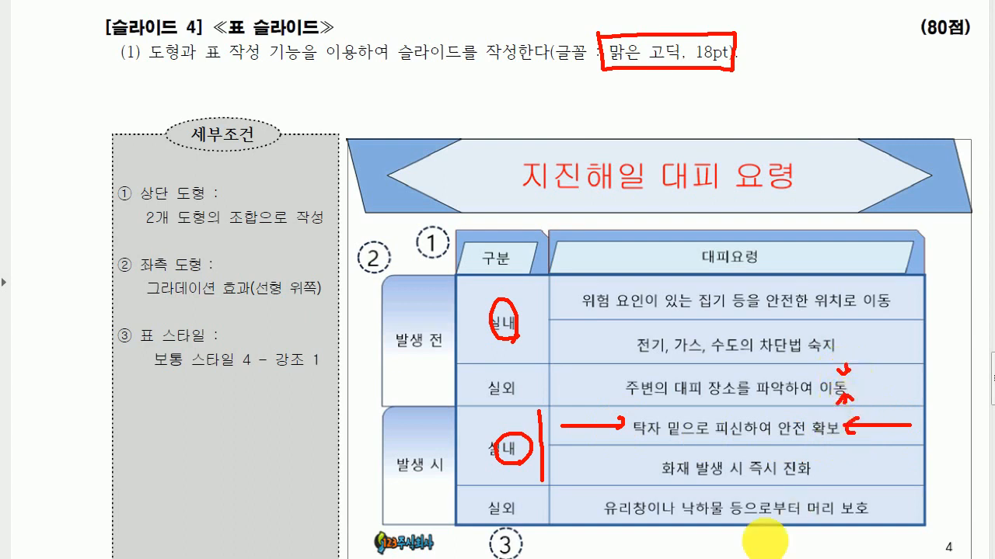
{"action": "key", "text": "Escape"}
{"action": "left_click", "coordinate": [454, 555]}
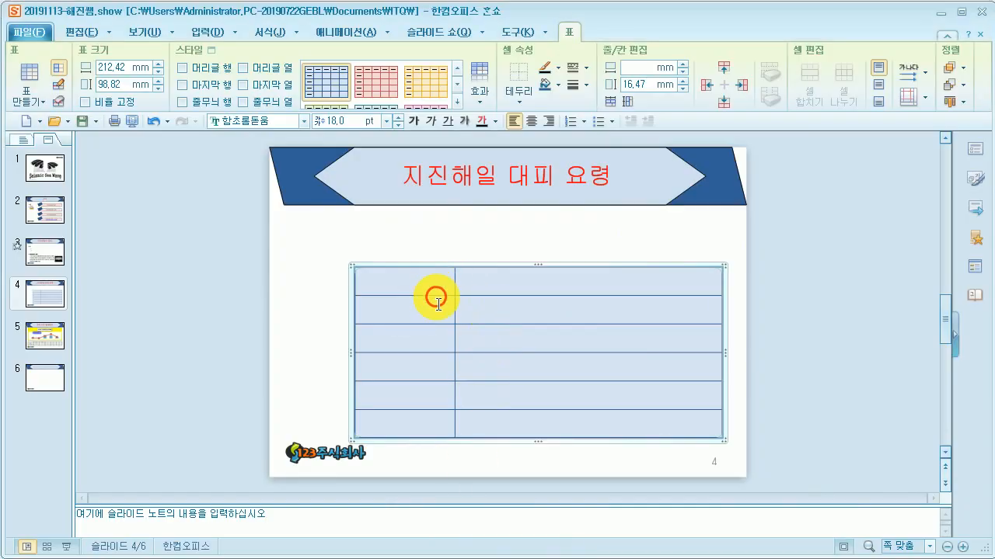
Step: Merge the first column's top two cells and enter 실내 in the merged cell
{"action": "left_click_drag", "start_coordinate": [437, 288], "coordinate": [437, 305]}
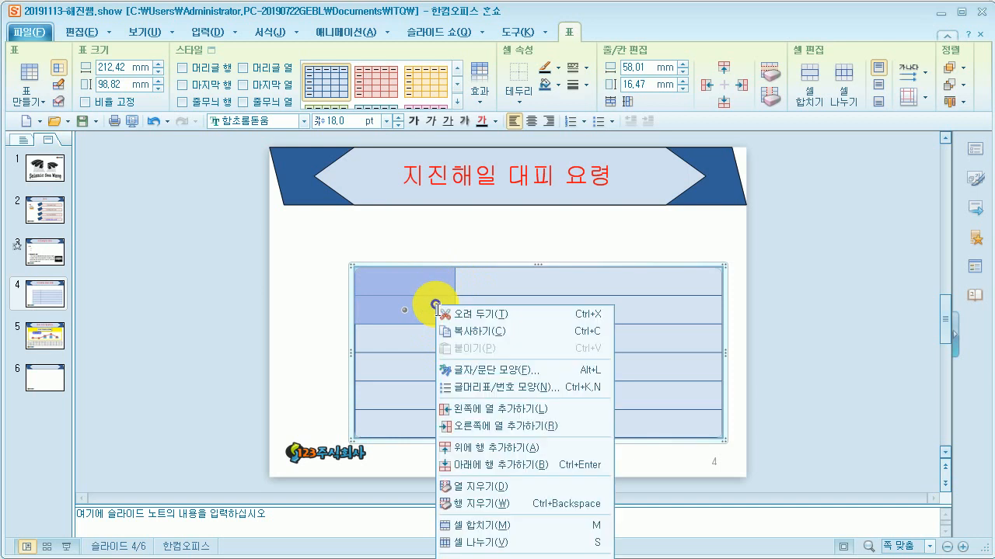
{"action": "right_click", "coordinate": [437, 310]}
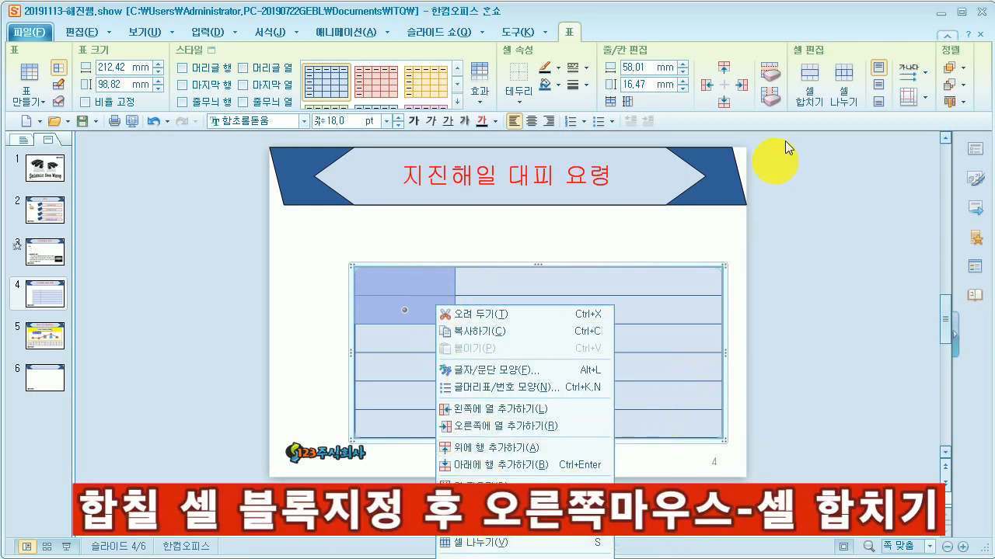
{"action": "left_click", "coordinate": [819, 70]}
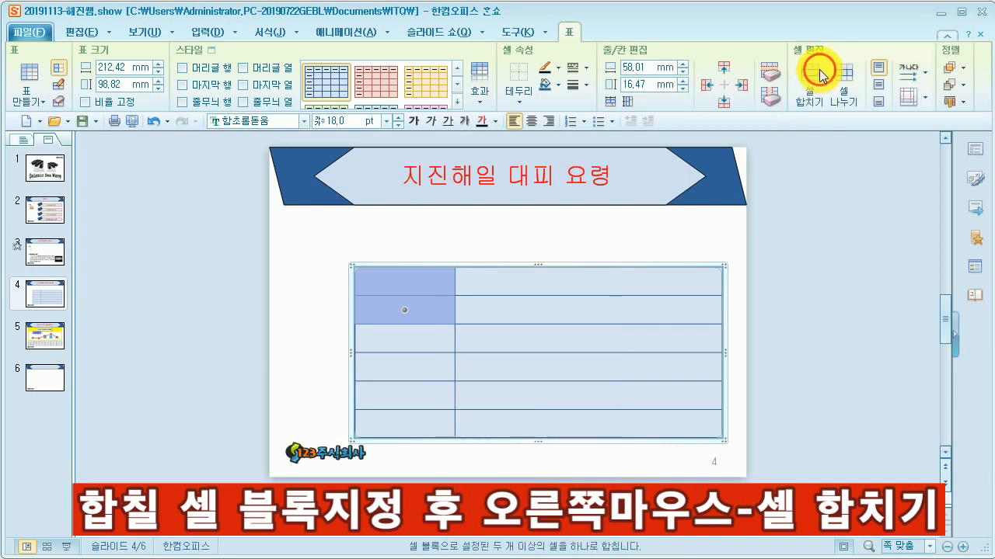
{"action": "left_click", "coordinate": [818, 70]}
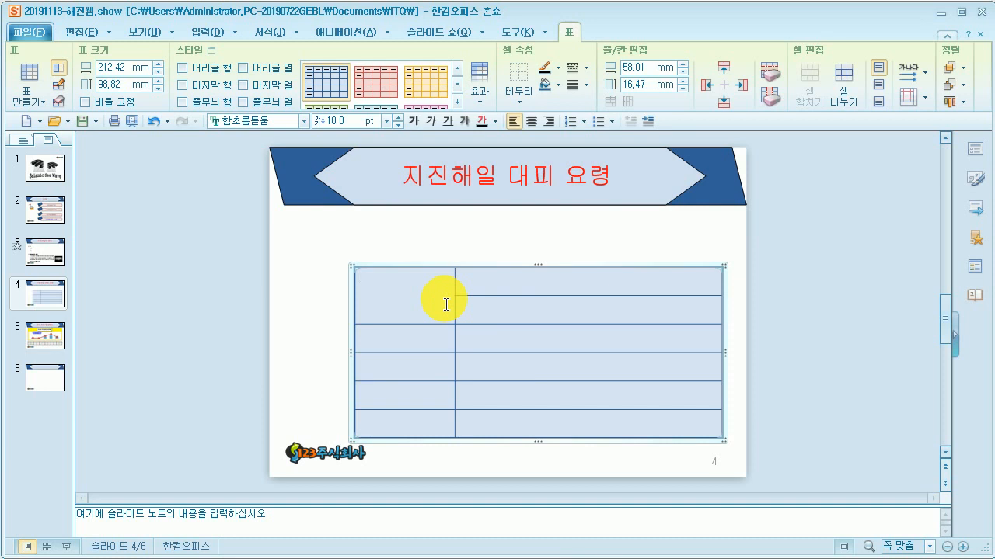
{"action": "type", "text": "ㅅㅔㄹㅅㅣㄹㄴ"}
Step: Set all table cells to font 맑은 고딕, centred horizontally and vertically
{"action": "left_click", "coordinate": [477, 423]}
{"action": "left_click_drag", "start_coordinate": [443, 370], "coordinate": [411, 287]}
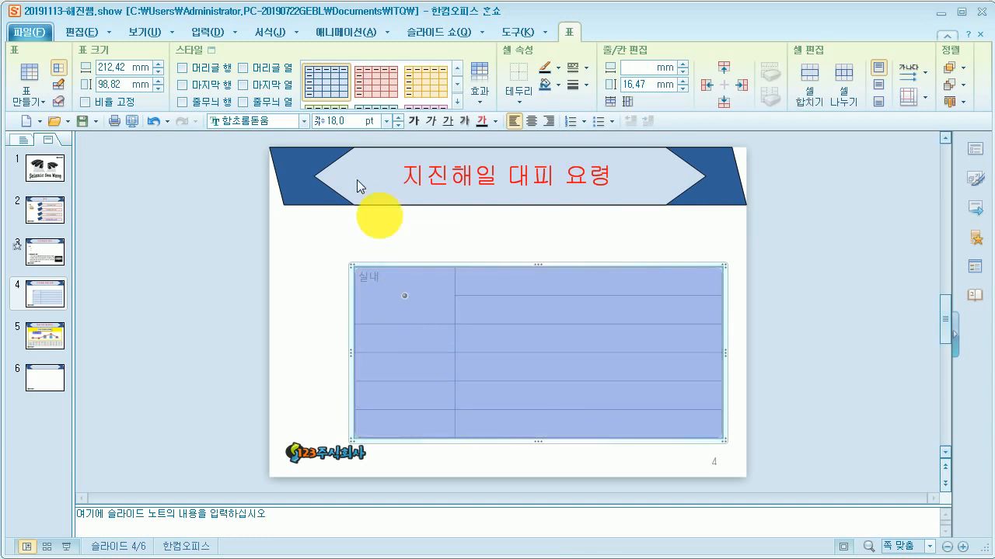
{"action": "left_click", "coordinate": [290, 123]}
{"action": "type", "text": "ㅁ"}
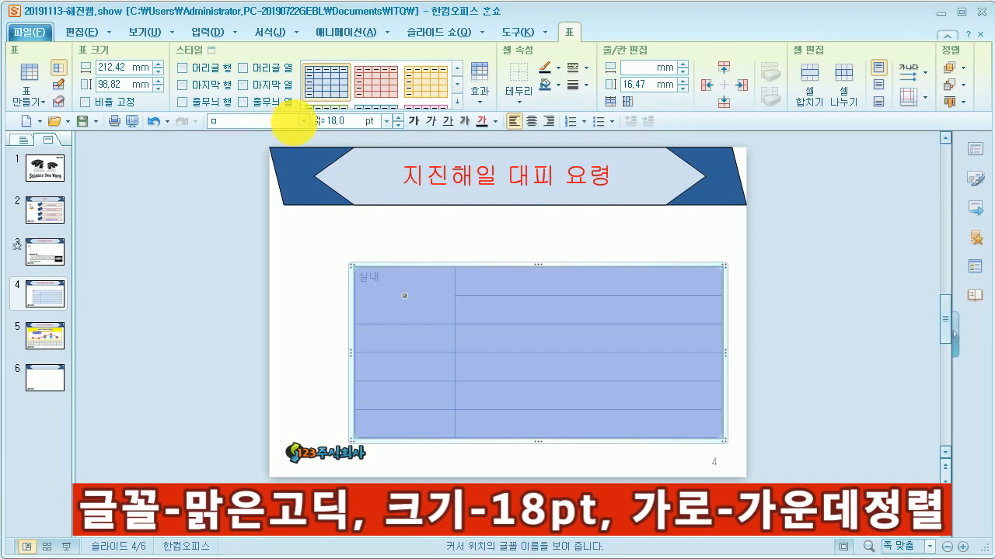
{"action": "left_click", "coordinate": [304, 121]}
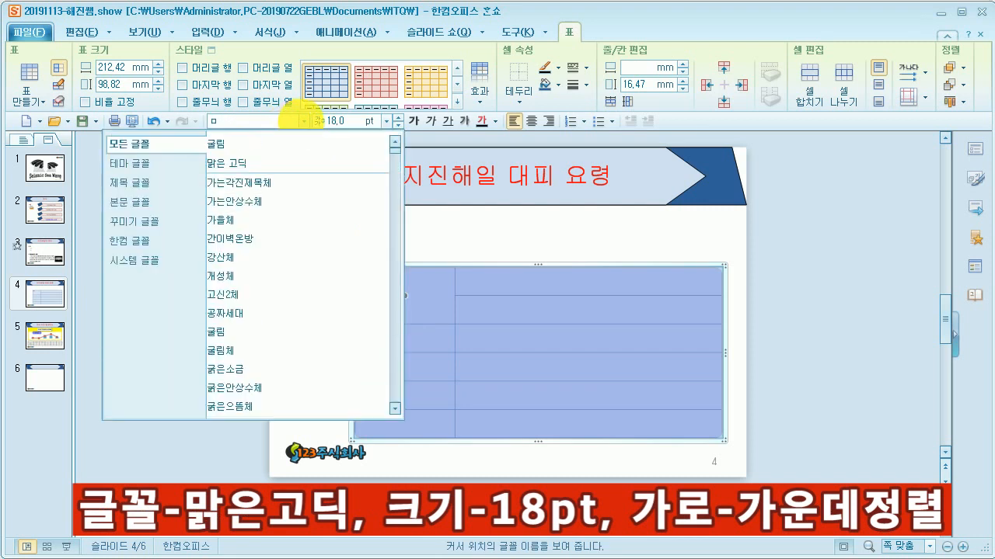
{"action": "left_click", "coordinate": [298, 141]}
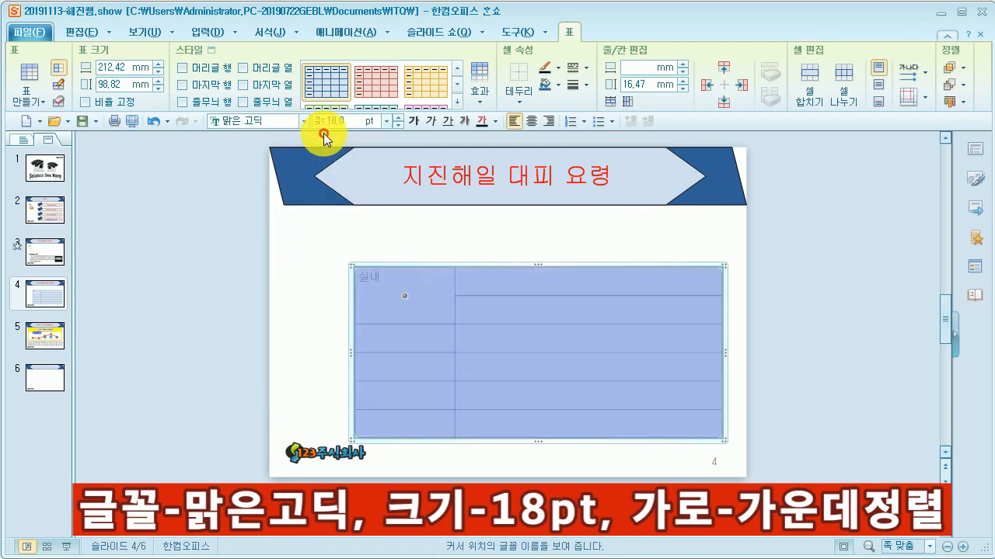
{"action": "left_click", "coordinate": [531, 122]}
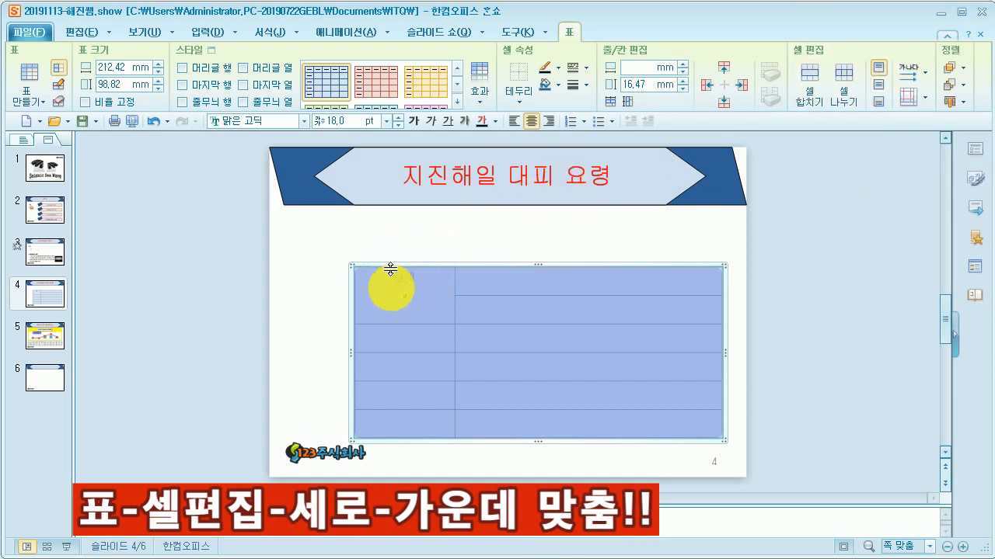
{"action": "left_click", "coordinate": [880, 86]}
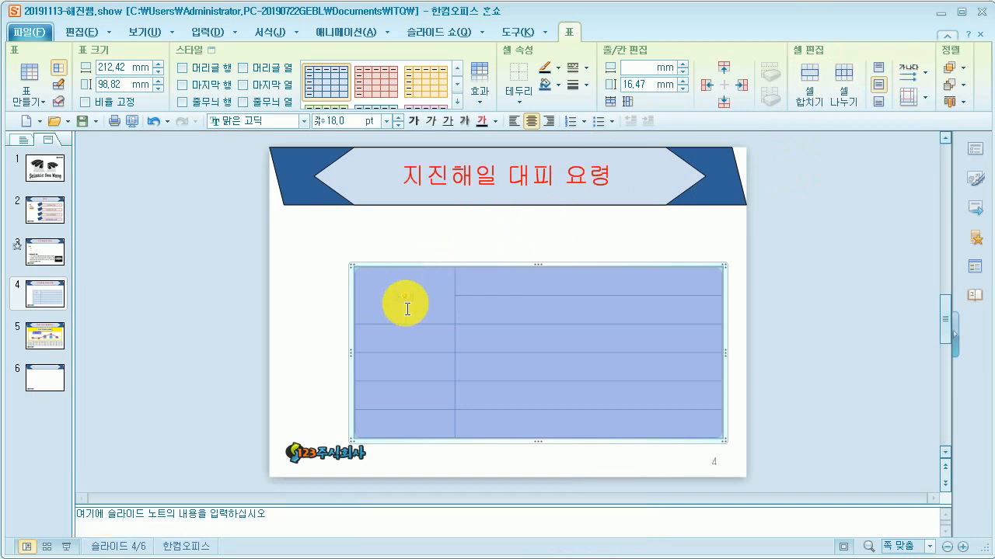
Step: Enter 위험 요인이 있는 집기 등을 안전한 위치로 이동 in the first row's second cell
{"action": "left_click", "coordinate": [416, 308]}
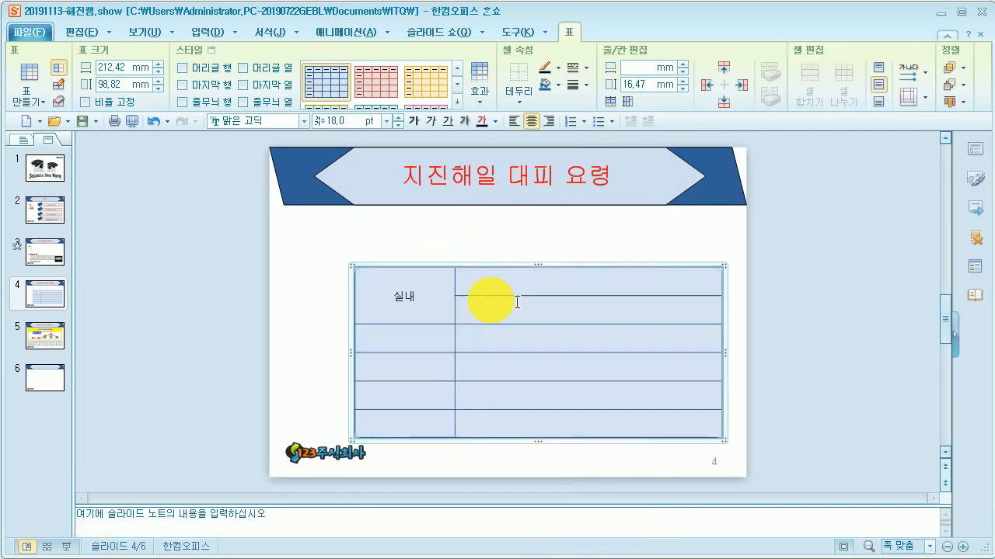
{"action": "left_click_drag", "start_coordinate": [579, 284], "coordinate": [675, 300]}
{"action": "type", "text": "위험 요ㅇ"}
{"action": "type", "text": "인이 있는 집ㄱ"}
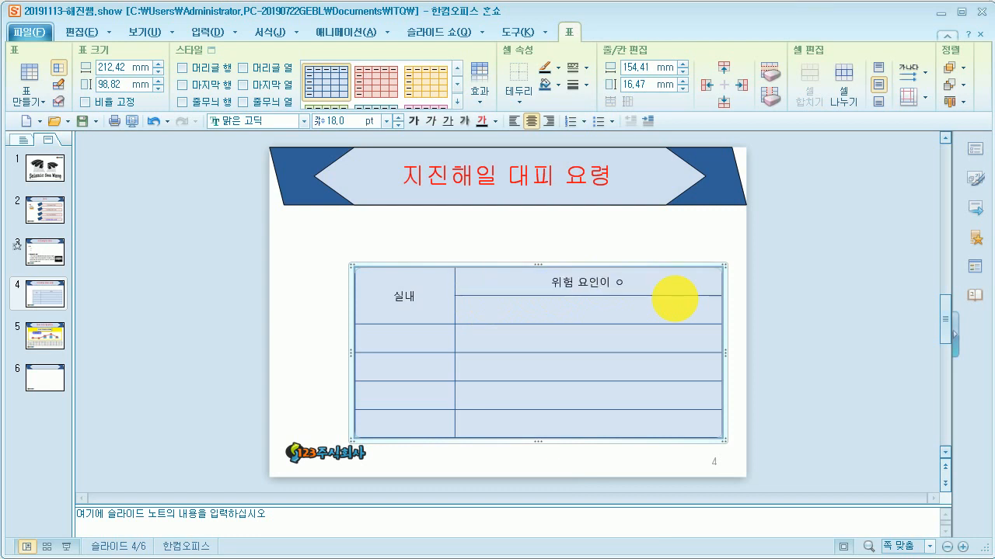
{"action": "type", "text": "기 등을 안전한 ㄱ"}
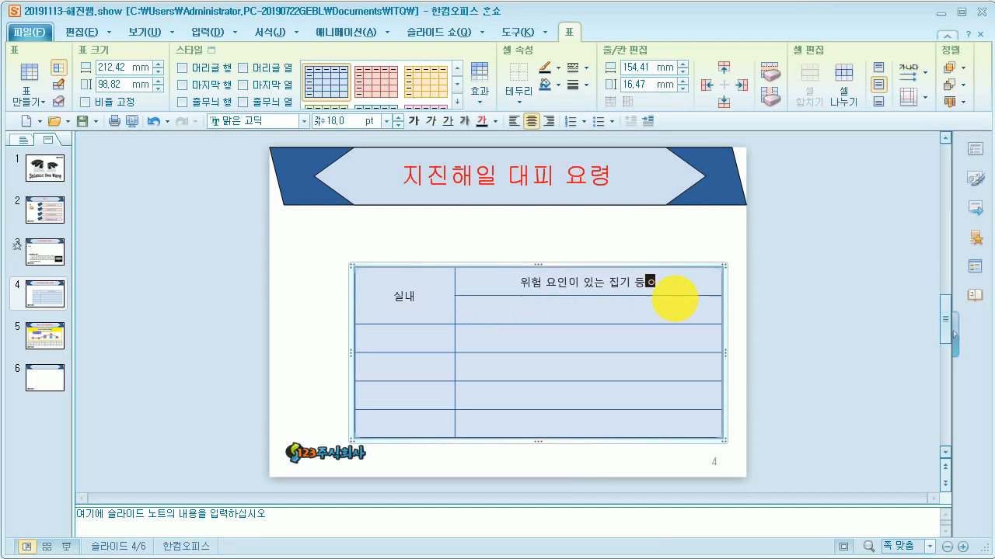
{"action": "type", "text": "위치로 이동"}
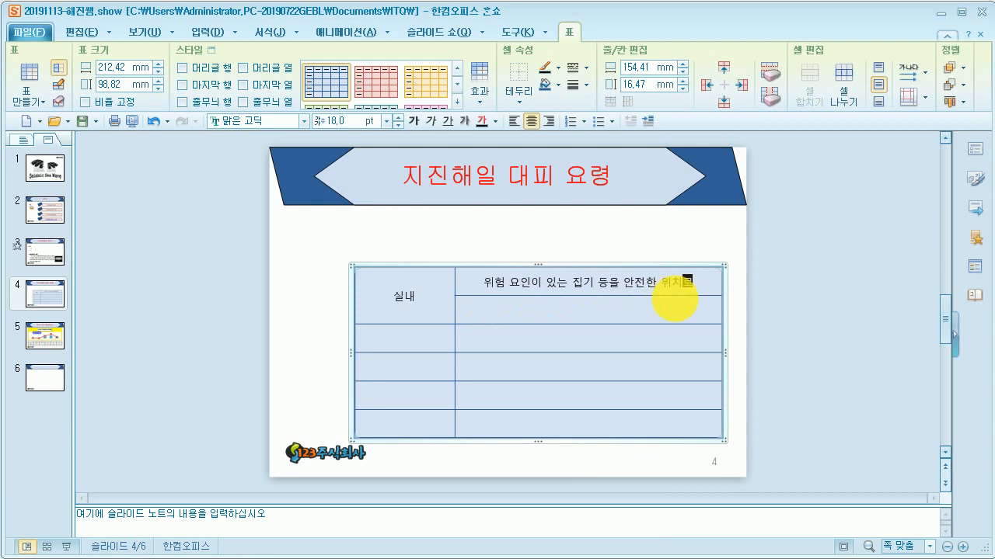
Step: Enter 전 in the second row's text cell, then 실외 and 주 in the third row's cells
{"action": "left_click", "coordinate": [655, 312]}
{"action": "type", "text": "ㅈ전"}
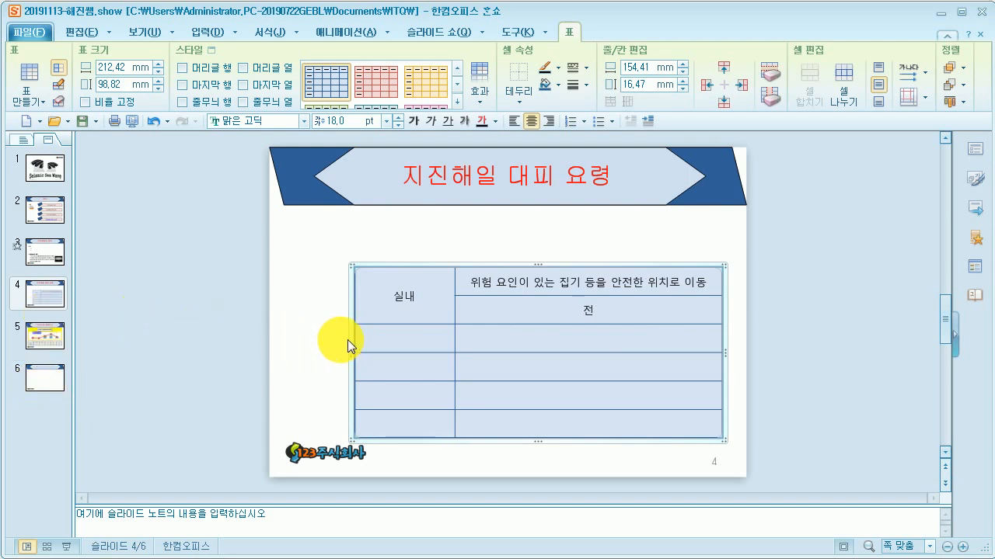
{"action": "left_click", "coordinate": [400, 338]}
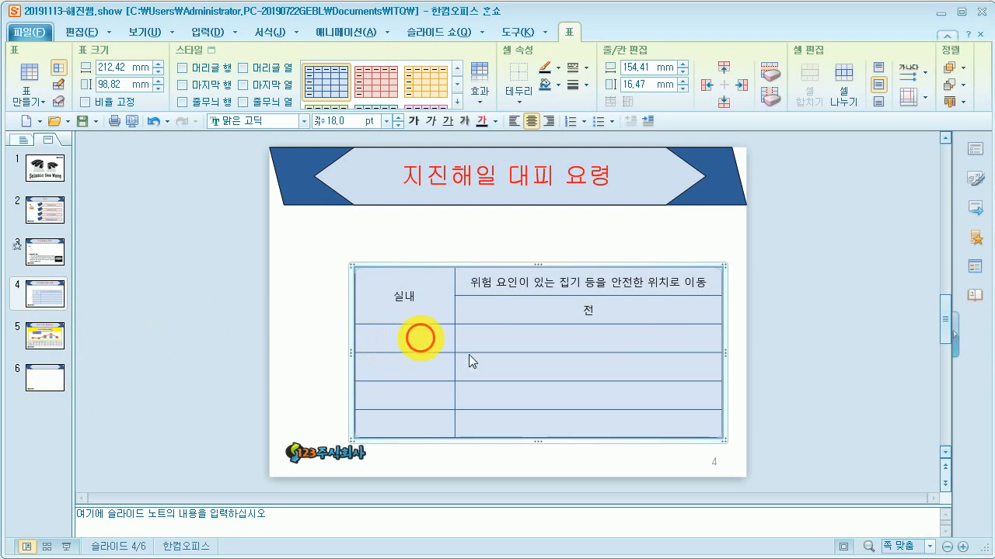
{"action": "type", "text": "ㅅ실외"}
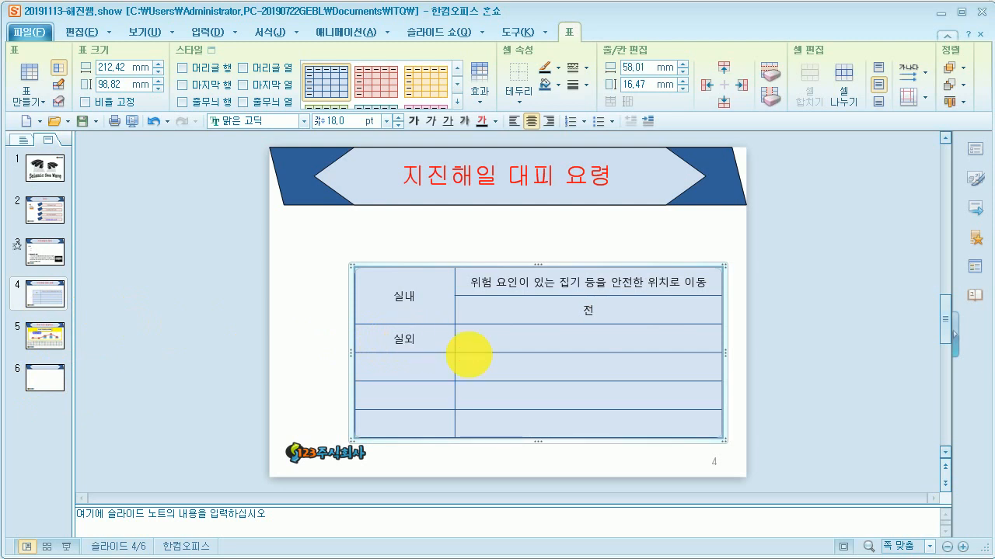
{"action": "type", "text": "주"}
{"action": "key", "text": "Tab"}
Step: Enter 실내 in the fourth row's first cell and merge it with the cell below
{"action": "type", "text": "흐"}
{"action": "type", "text": "실내"}
{"action": "left_click_drag", "start_coordinate": [424, 366], "coordinate": [450, 391]}
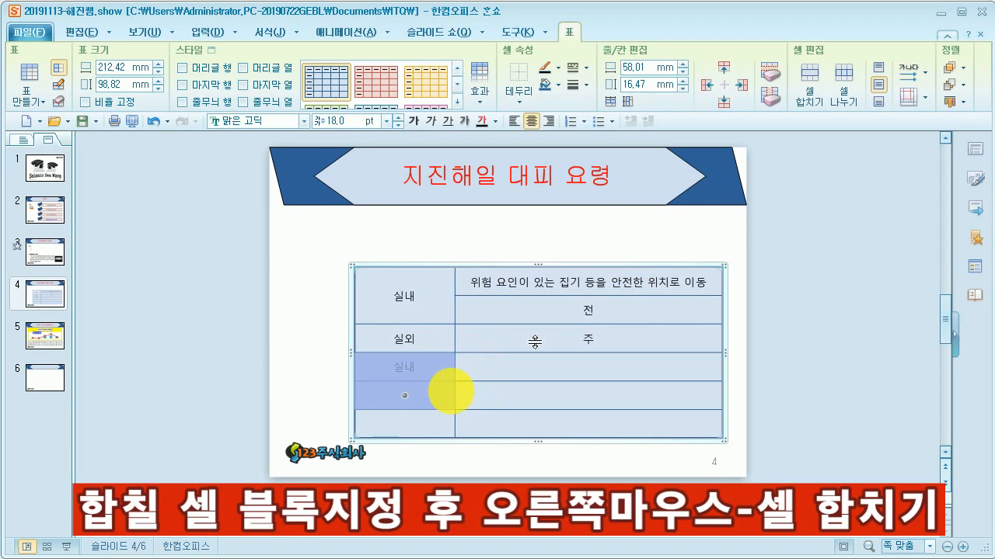
{"action": "left_click", "coordinate": [808, 78]}
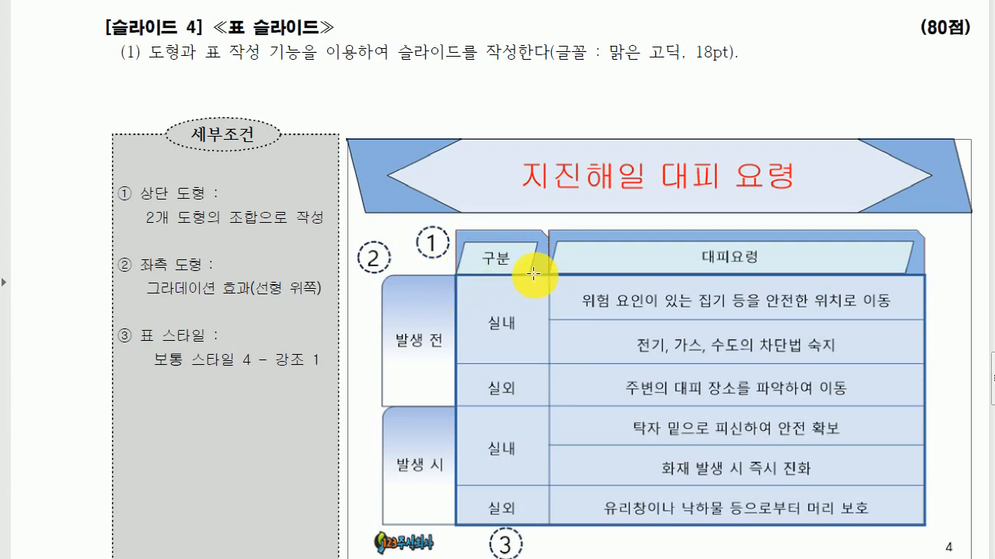
Step: Examine the reference slide's header shapes above the table's columns
{"action": "key", "text": "ctrl+2"}
{"action": "left_click_drag", "start_coordinate": [455, 207], "coordinate": [457, 293]}
{"action": "left_click_drag", "start_coordinate": [545, 203], "coordinate": [544, 299]}
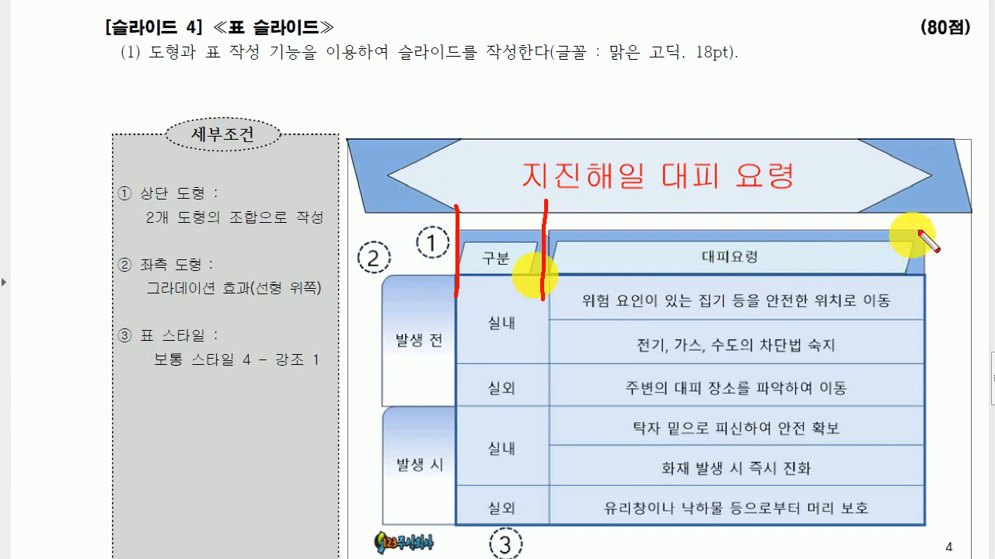
{"action": "left_click_drag", "start_coordinate": [925, 213], "coordinate": [926, 300]}
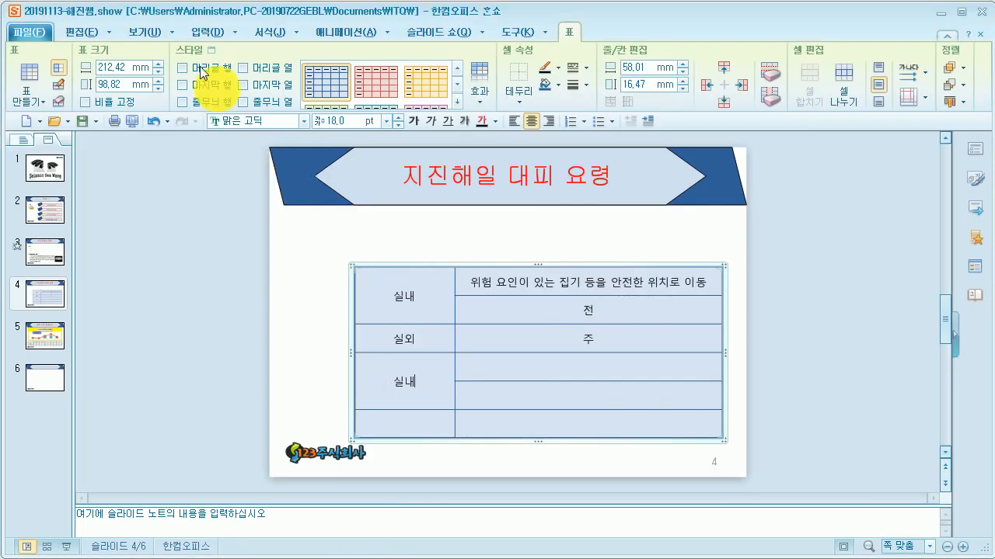
Step: Draw a snipped single-corner rectangle about 58 x 26 mm above the table's first column
{"action": "left_click", "coordinate": [200, 32]}
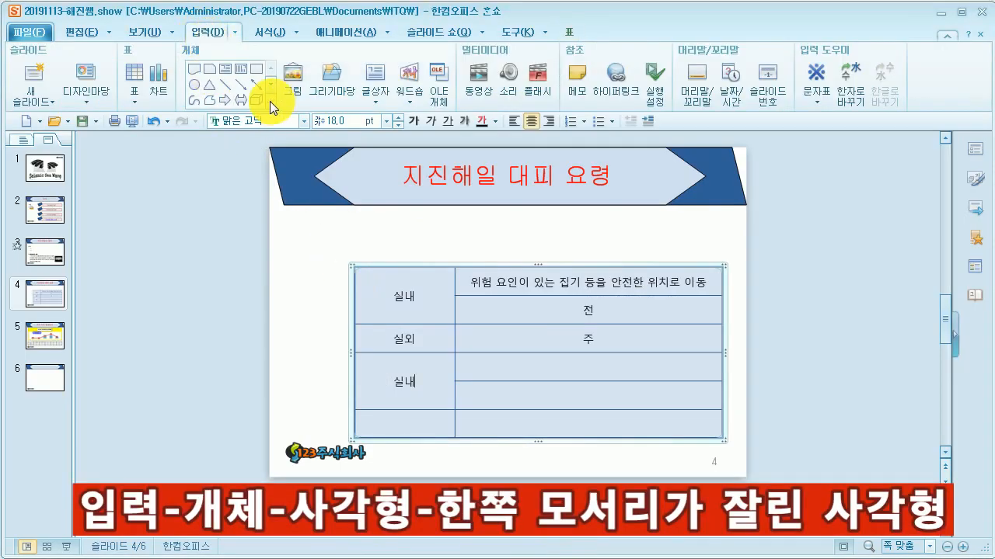
{"action": "left_click", "coordinate": [273, 101]}
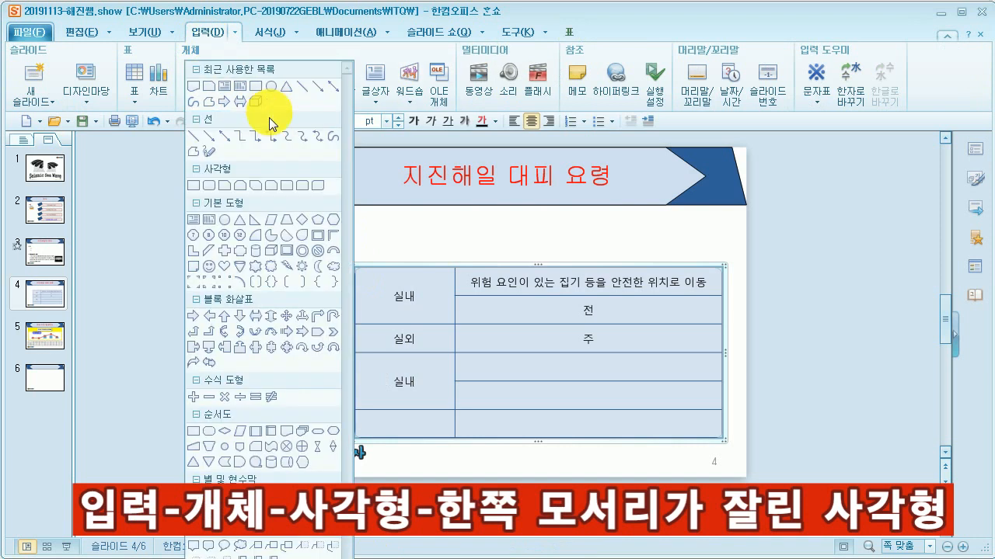
{"action": "left_click", "coordinate": [226, 187]}
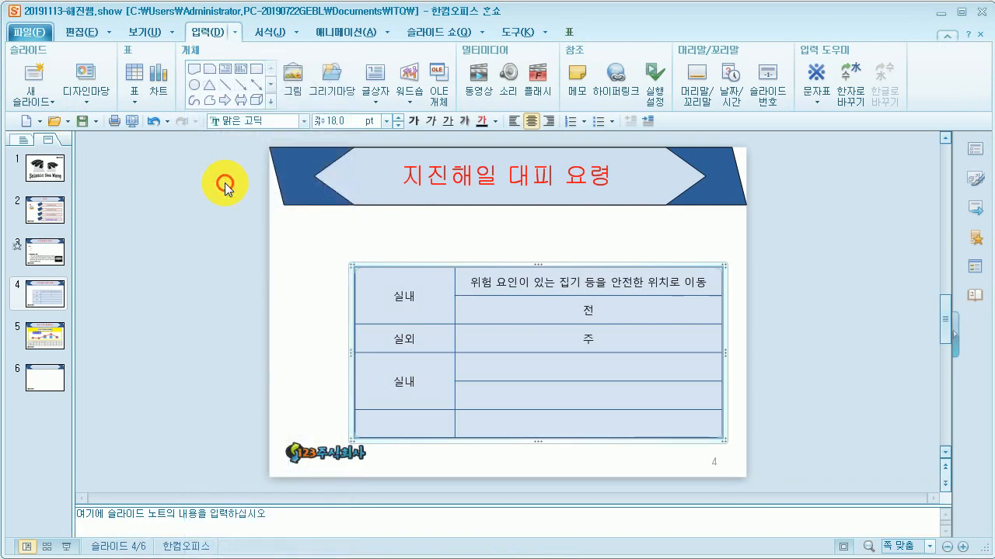
{"action": "left_click", "coordinate": [355, 221]}
{"action": "left_click_drag", "start_coordinate": [354, 222], "coordinate": [455, 266]}
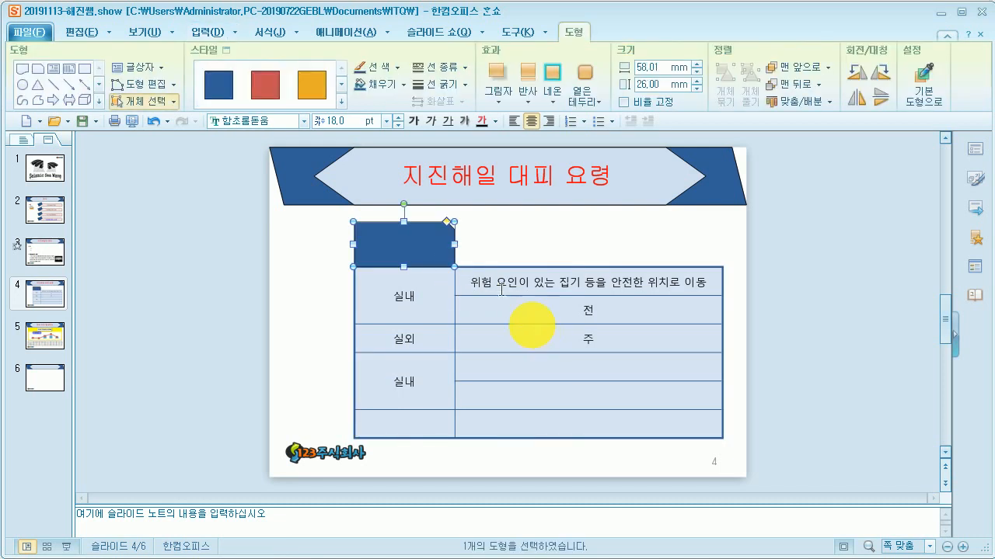
Step: Set the rectangle's outline colour to black and its line weight to 1 pt
{"action": "left_click", "coordinate": [398, 67]}
{"action": "left_click", "coordinate": [369, 119]}
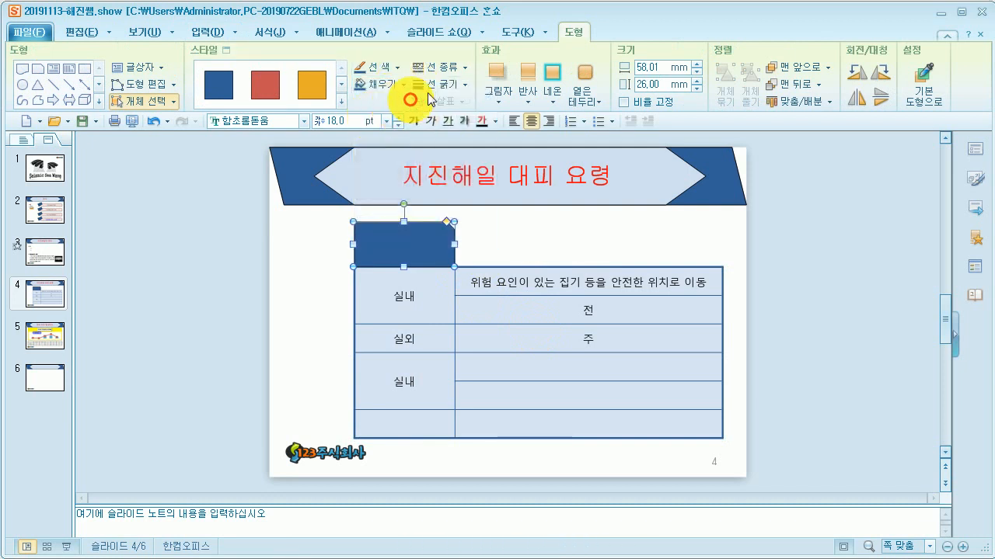
{"action": "left_click", "coordinate": [441, 83]}
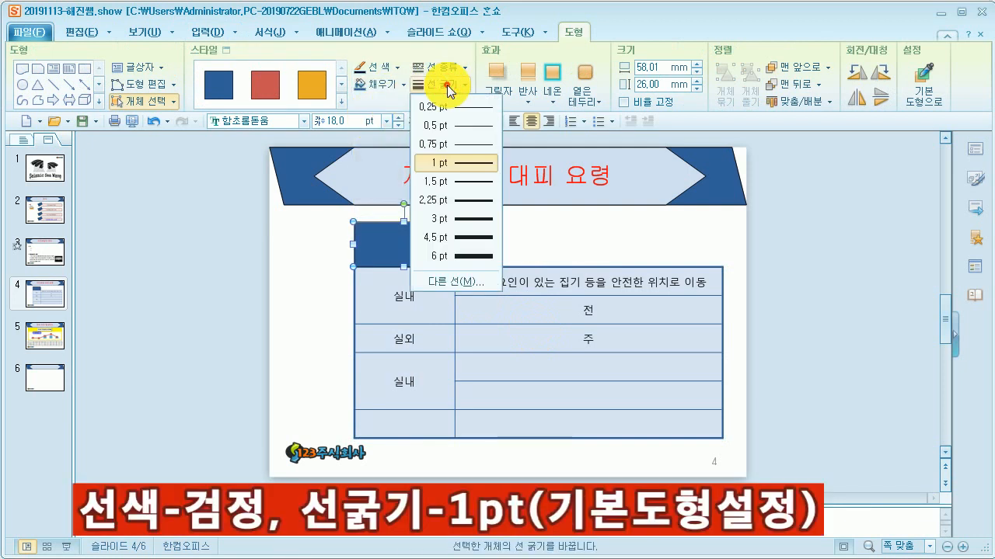
{"action": "left_click", "coordinate": [459, 159]}
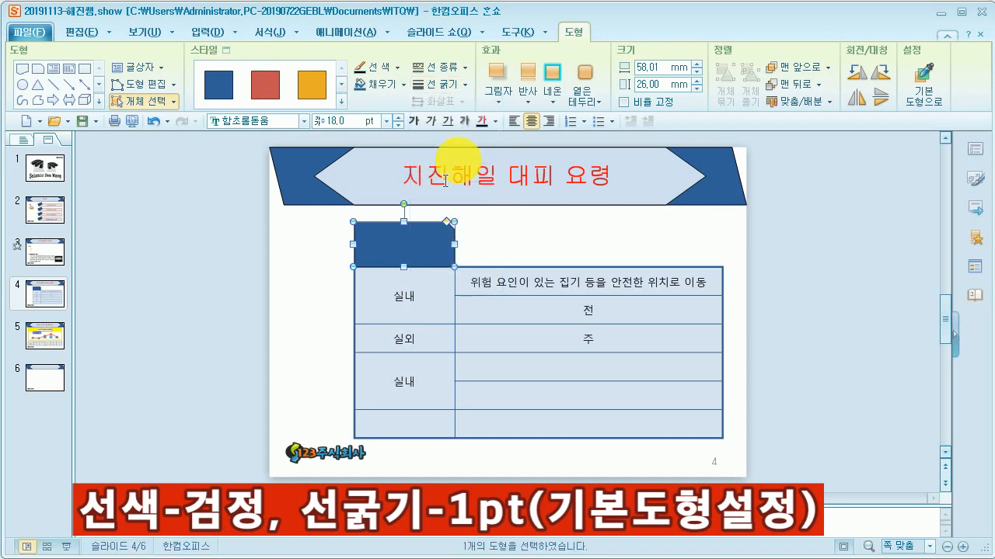
Step: Set the rectangle as the default shape for new shapes
{"action": "right_click", "coordinate": [408, 245]}
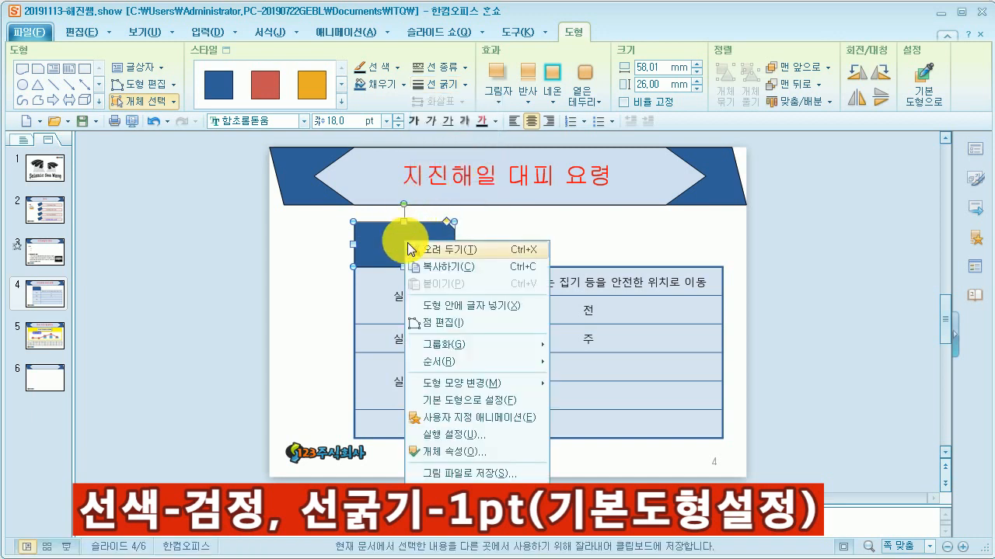
{"action": "left_click", "coordinate": [485, 404]}
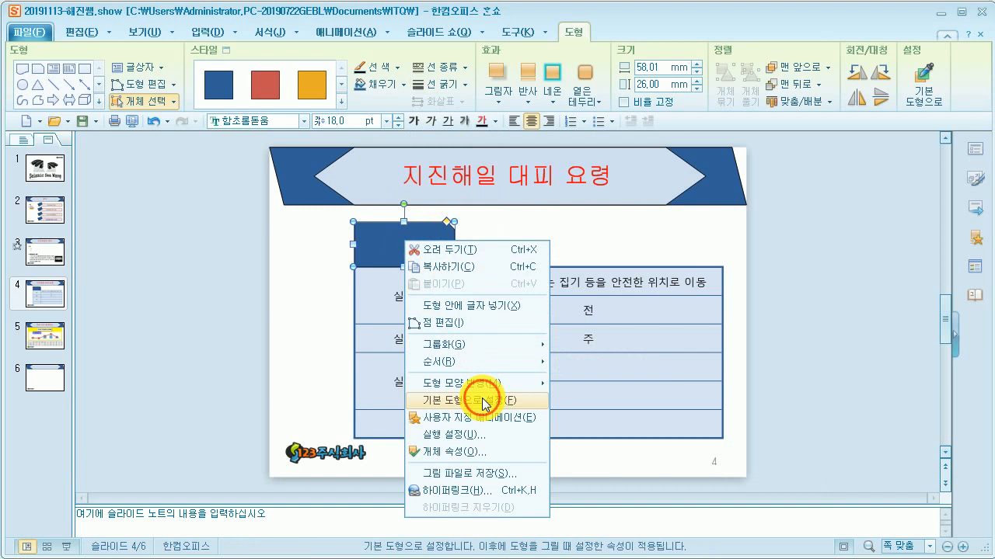
{"action": "left_click", "coordinate": [484, 403]}
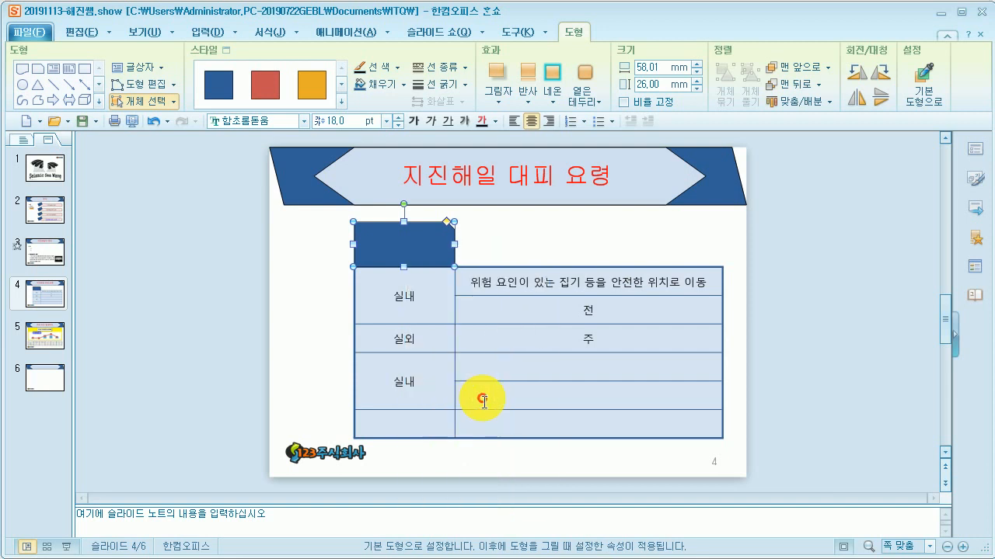
Step: Draw a parallelogram about 50 x 22 mm inside the snipped rectangle
{"action": "left_click", "coordinate": [101, 104]}
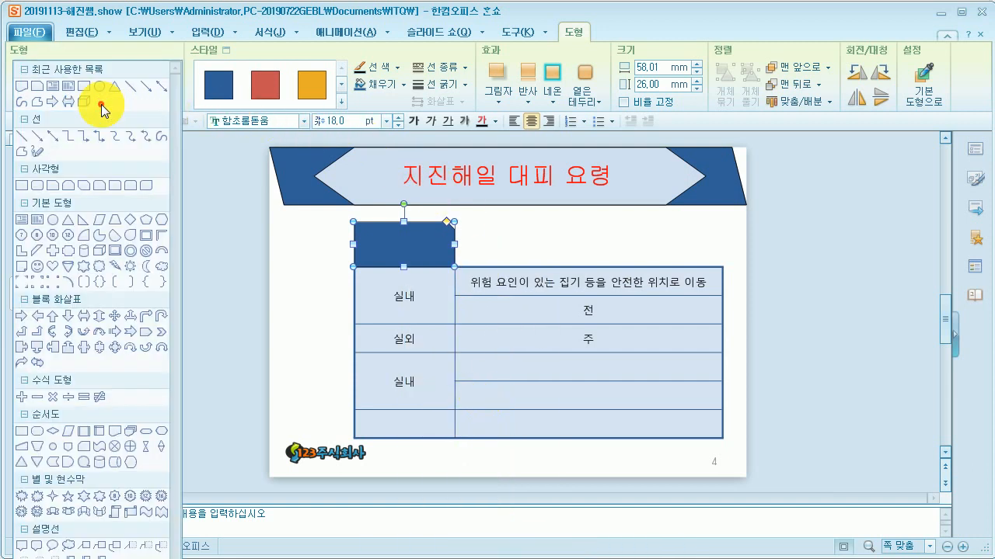
{"action": "left_click", "coordinate": [101, 218]}
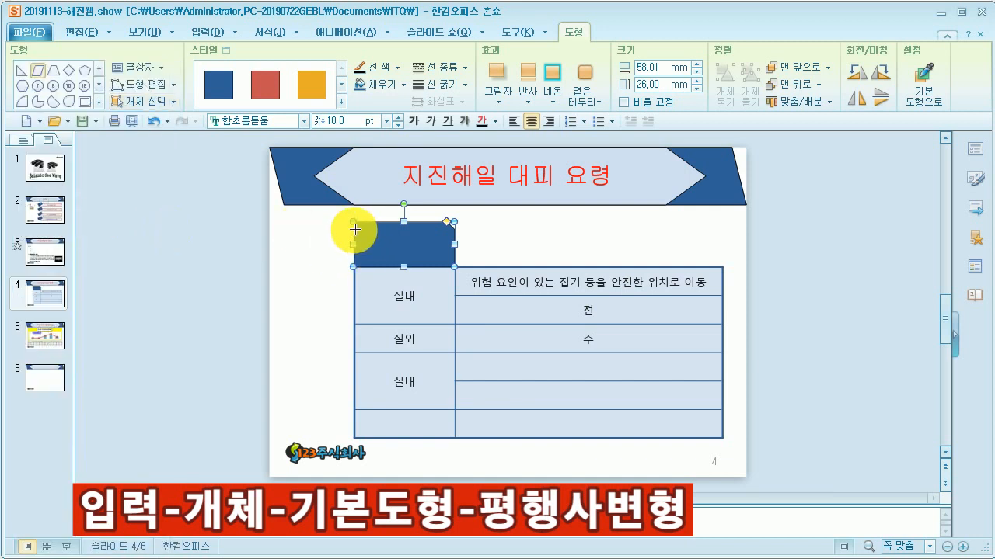
{"action": "left_click_drag", "start_coordinate": [355, 230], "coordinate": [440, 265]}
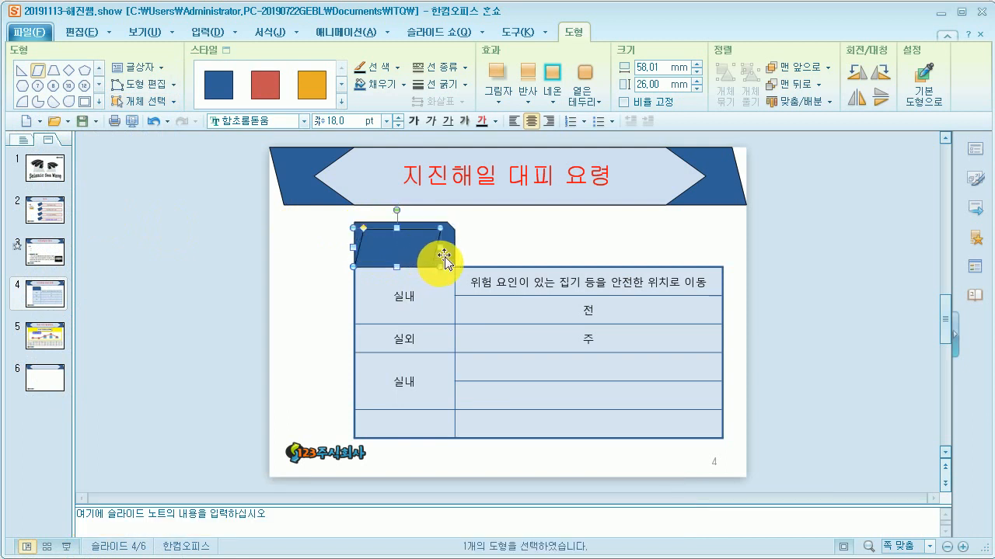
Step: Fill the parallelogram with 강조 1 바다색 90% 밝게 and enter 구분 in it
{"action": "left_click", "coordinate": [405, 86]}
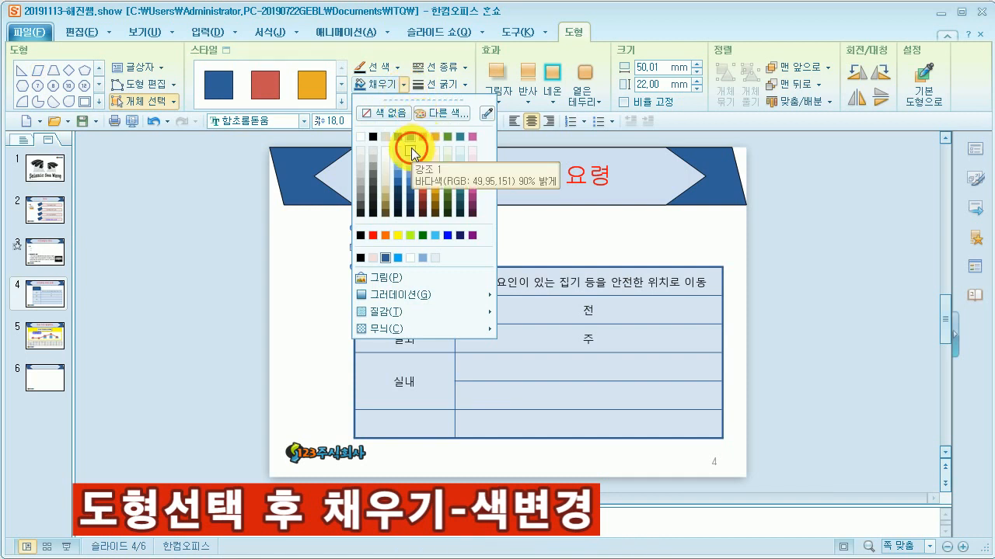
{"action": "left_click", "coordinate": [411, 153]}
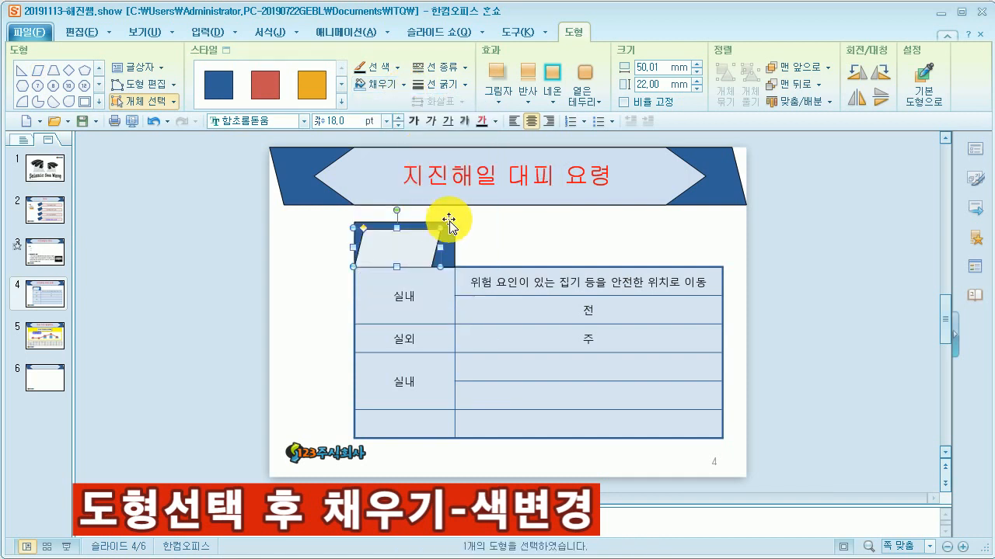
{"action": "type", "text": "구분"}
Step: Format the parallelogram's text as 맑은 고딕 in black
{"action": "left_click", "coordinate": [439, 232]}
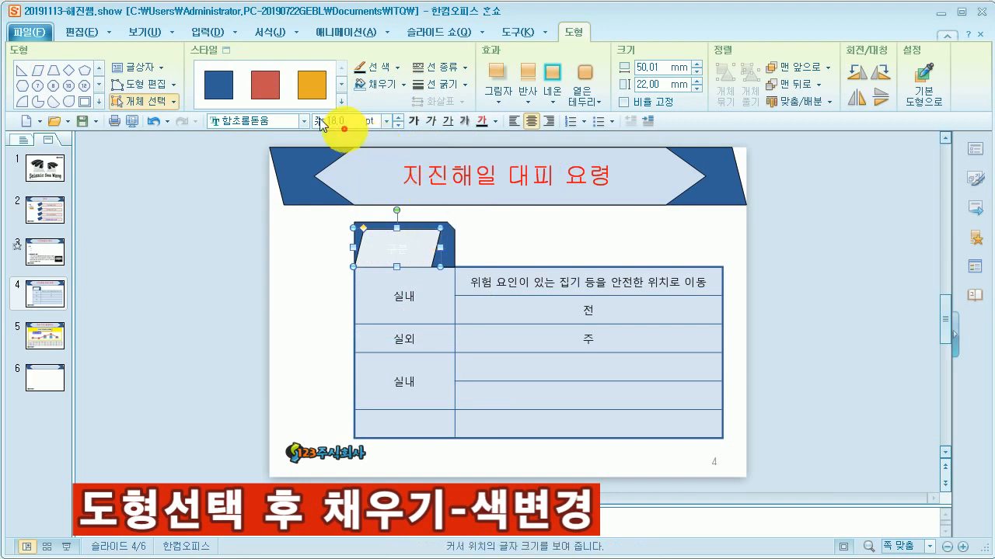
{"action": "left_click", "coordinate": [281, 120]}
{"action": "type", "text": "마"}
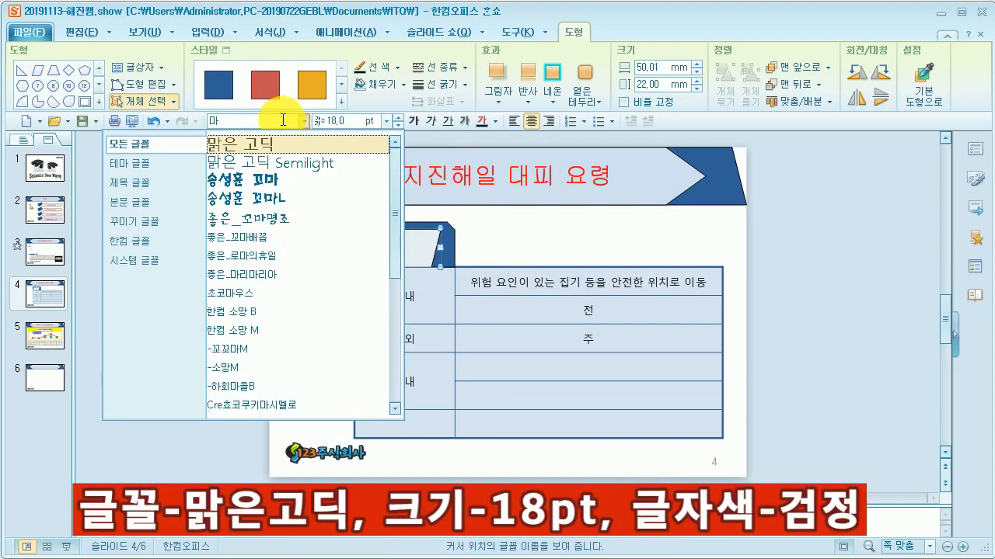
{"action": "left_click", "coordinate": [282, 143]}
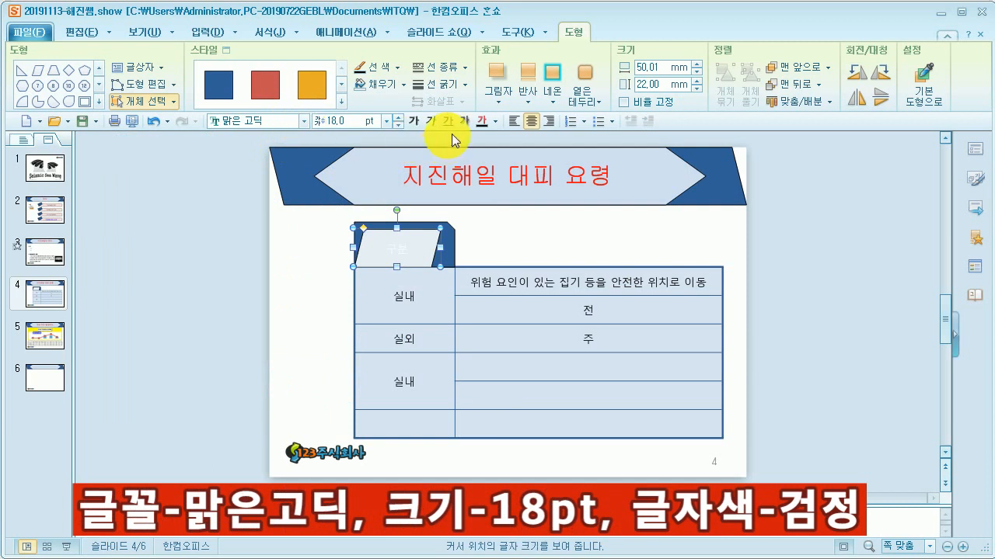
{"action": "left_click", "coordinate": [498, 127]}
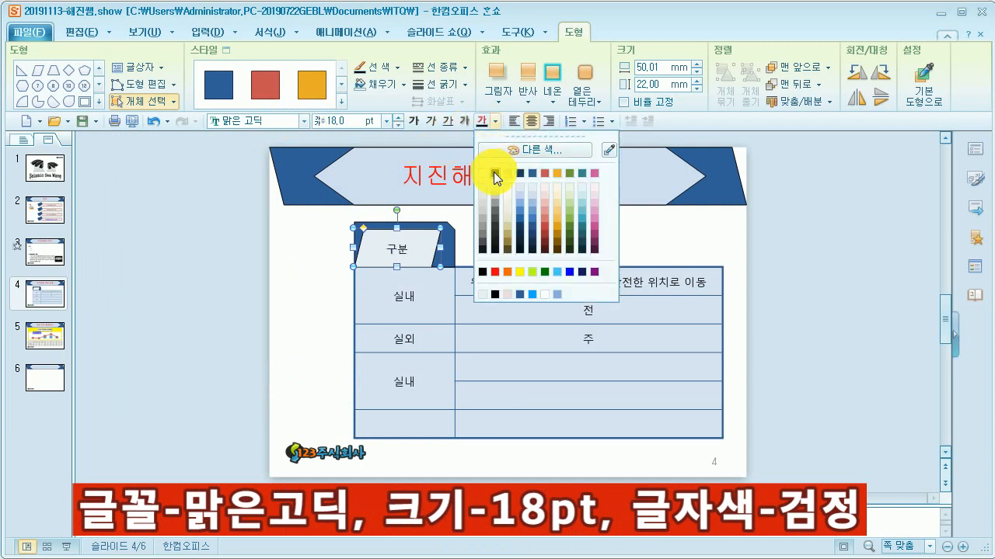
{"action": "left_click", "coordinate": [493, 173]}
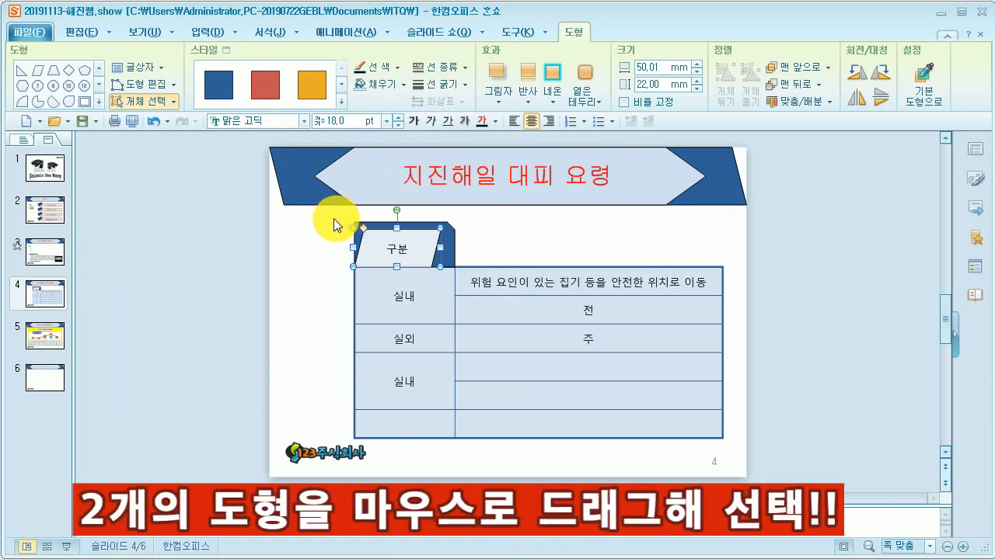
Step: Copy both header shapes to the right and stretch the copies to the table's right edge
{"action": "left_click_drag", "start_coordinate": [333, 223], "coordinate": [463, 284]}
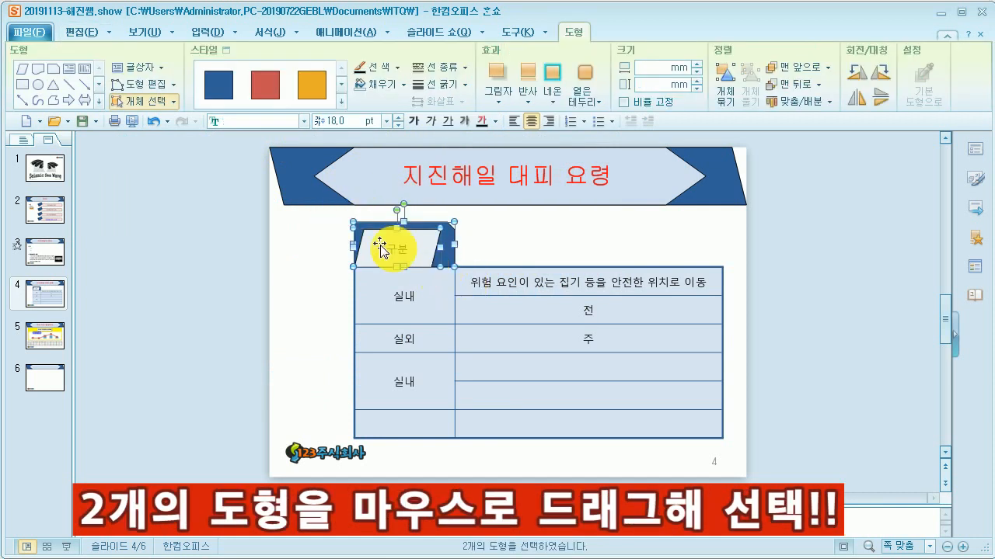
{"action": "left_click_drag", "start_coordinate": [334, 211], "coordinate": [472, 283]}
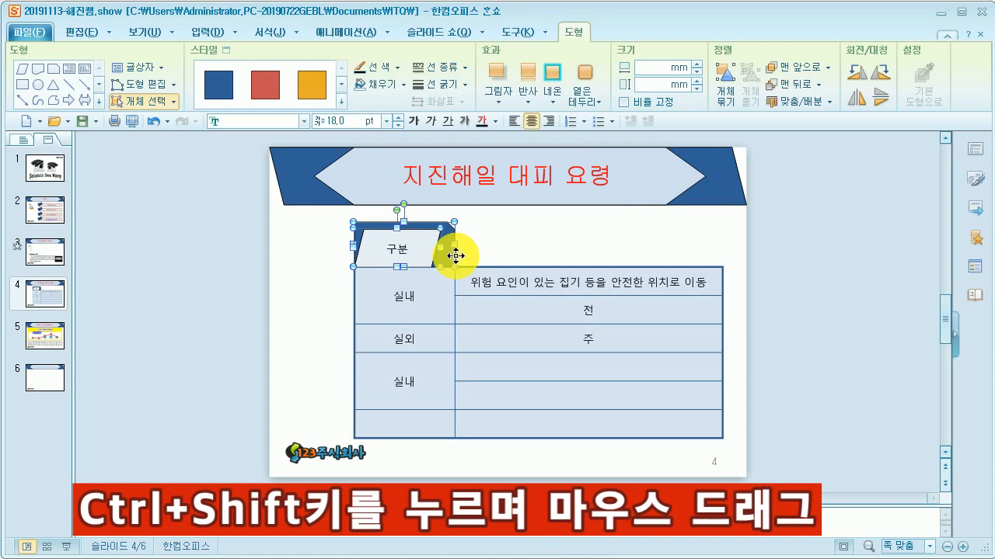
{"action": "left_click_drag", "start_coordinate": [456, 255], "coordinate": [557, 258]}
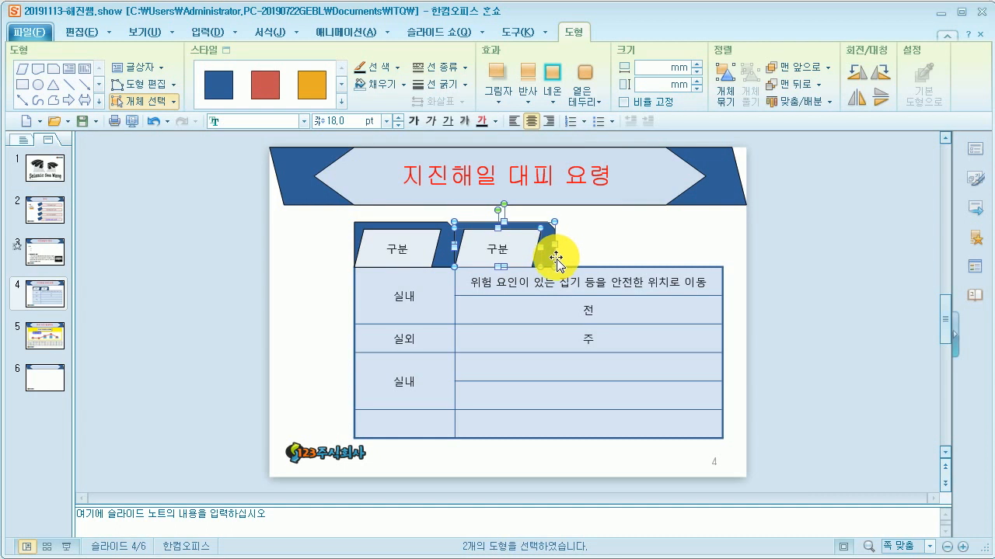
{"action": "left_click_drag", "start_coordinate": [556, 244], "coordinate": [722, 248]}
{"action": "left_click_drag", "start_coordinate": [722, 258], "coordinate": [723, 260]}
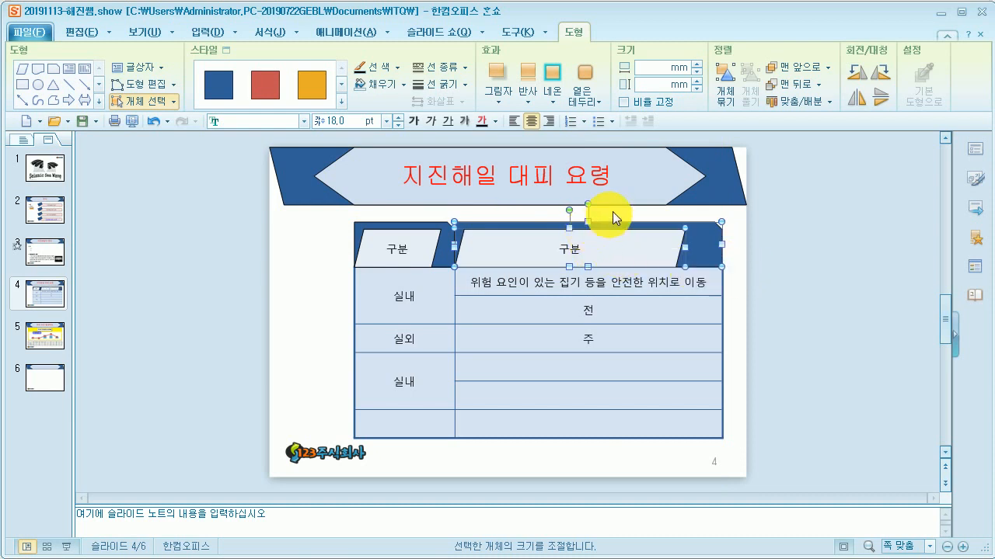
Step: Replace the copied parallelogram's text with 대피요령 and widen it to about 147 mm
{"action": "left_click", "coordinate": [596, 248]}
{"action": "left_click", "coordinate": [610, 250]}
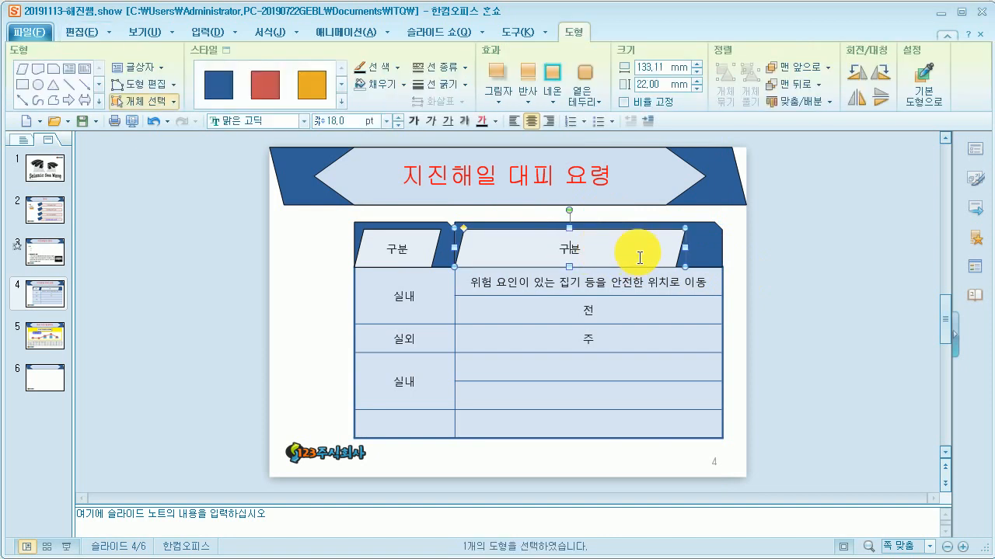
{"action": "key", "text": "Delete"}
{"action": "type", "text": "ㄷ피요려ㅇ"}
{"action": "left_click_drag", "start_coordinate": [685, 251], "coordinate": [709, 250]}
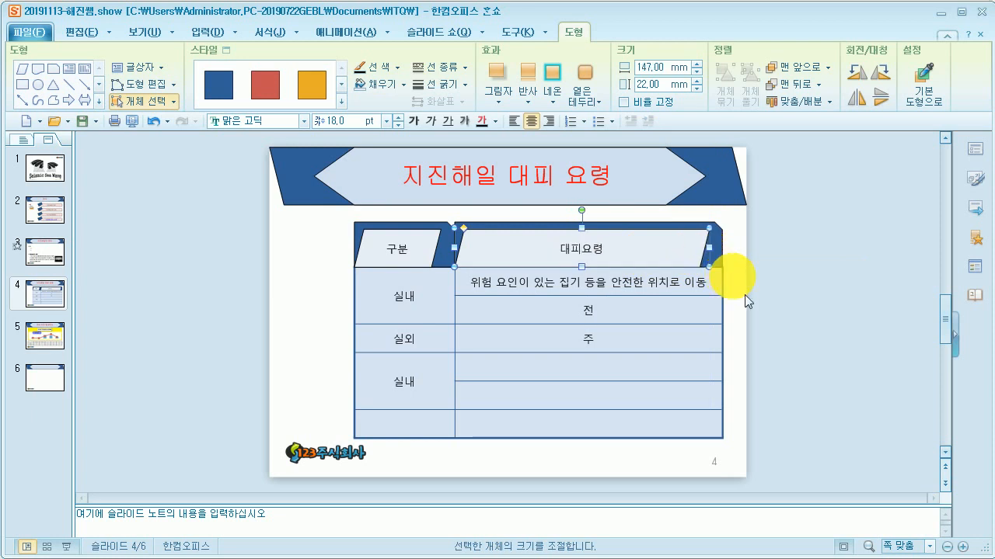
Step: Examine the reference slide's rounded shapes along the table's left side and the rows they span
{"action": "left_click", "coordinate": [254, 558]}
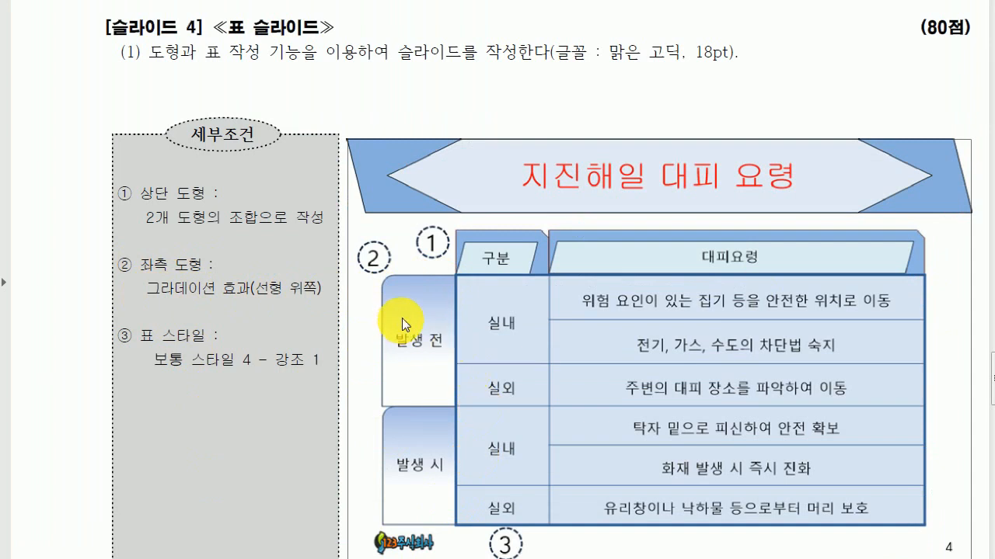
{"action": "key", "text": "ctrl+2"}
{"action": "left_click_drag", "start_coordinate": [424, 276], "coordinate": [513, 280]}
{"action": "left_click_drag", "start_coordinate": [432, 405], "coordinate": [505, 403]}
{"action": "left_click_drag", "start_coordinate": [437, 520], "coordinate": [487, 527]}
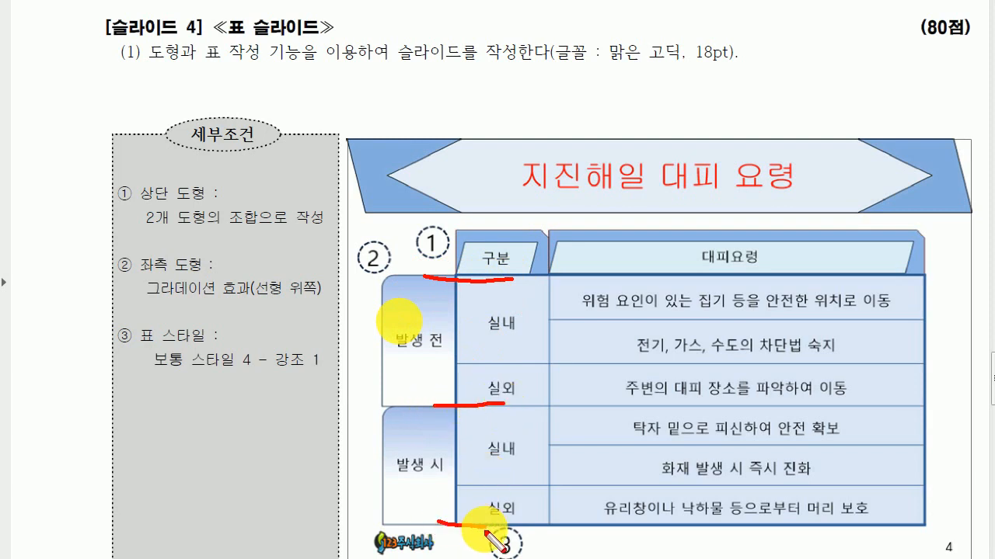
{"action": "key", "text": "Escape"}
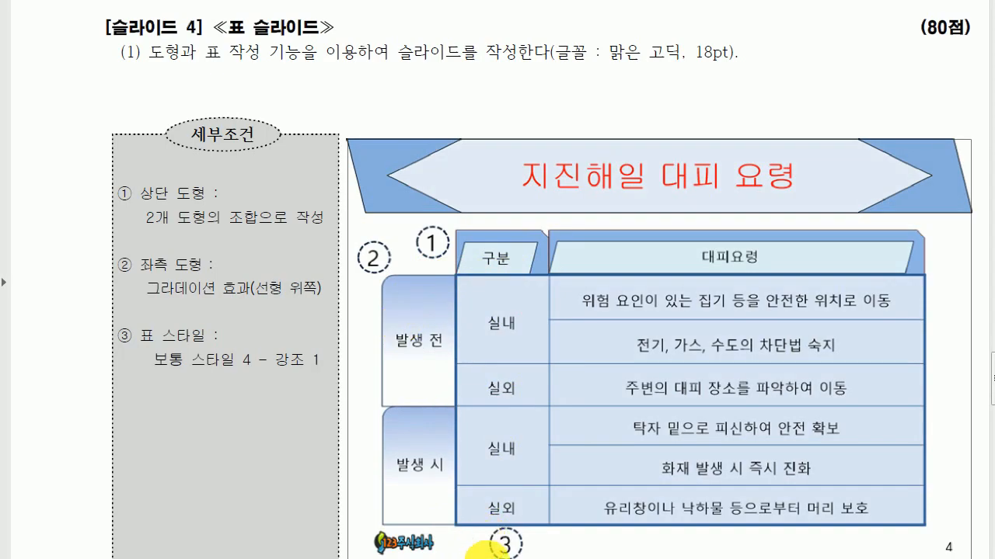
{"action": "left_click", "coordinate": [494, 558]}
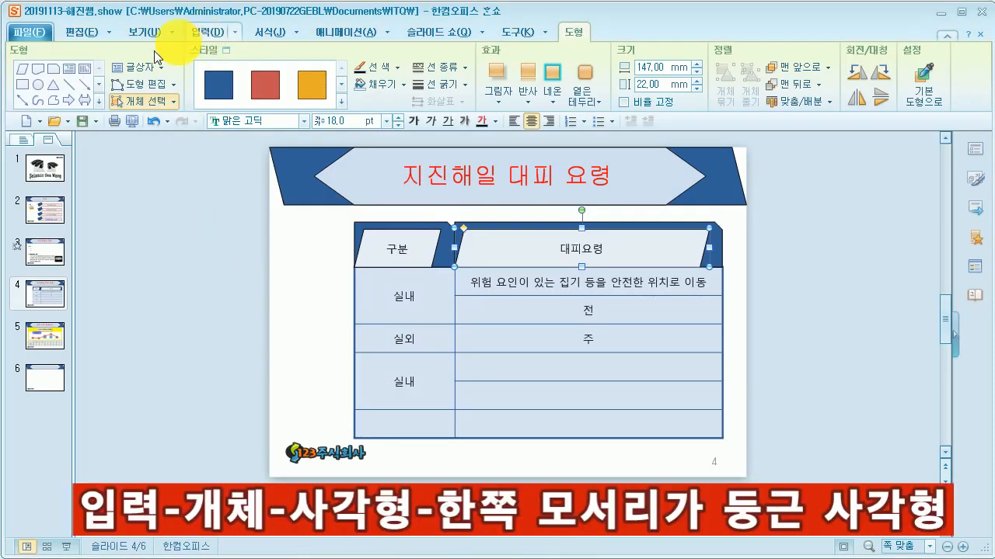
Step: Draw a rounded single-corner rectangle about 35 x 49 mm left of the table's upper rows and enter 발생 전
{"action": "left_click", "coordinate": [99, 101]}
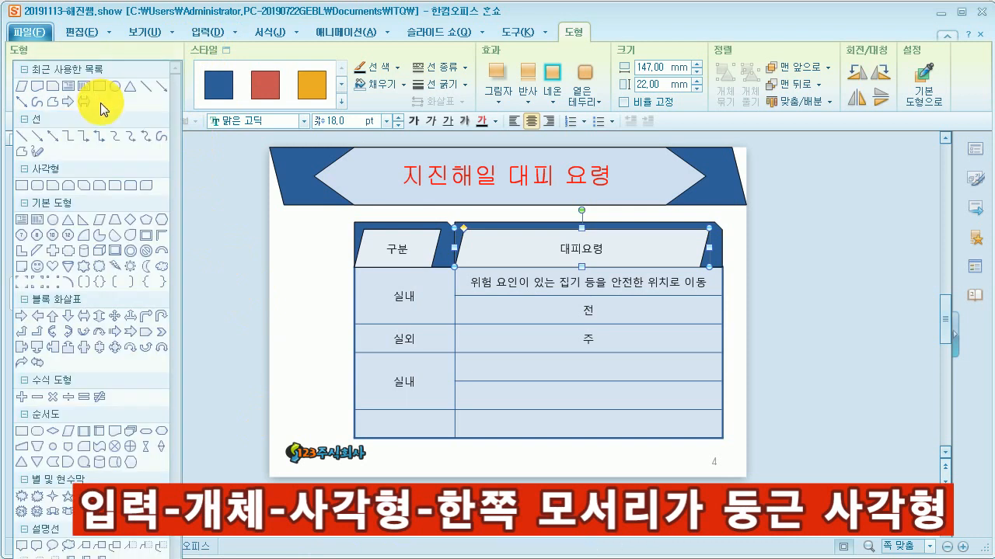
{"action": "left_click", "coordinate": [115, 190]}
{"action": "left_click_drag", "start_coordinate": [288, 265], "coordinate": [354, 352]}
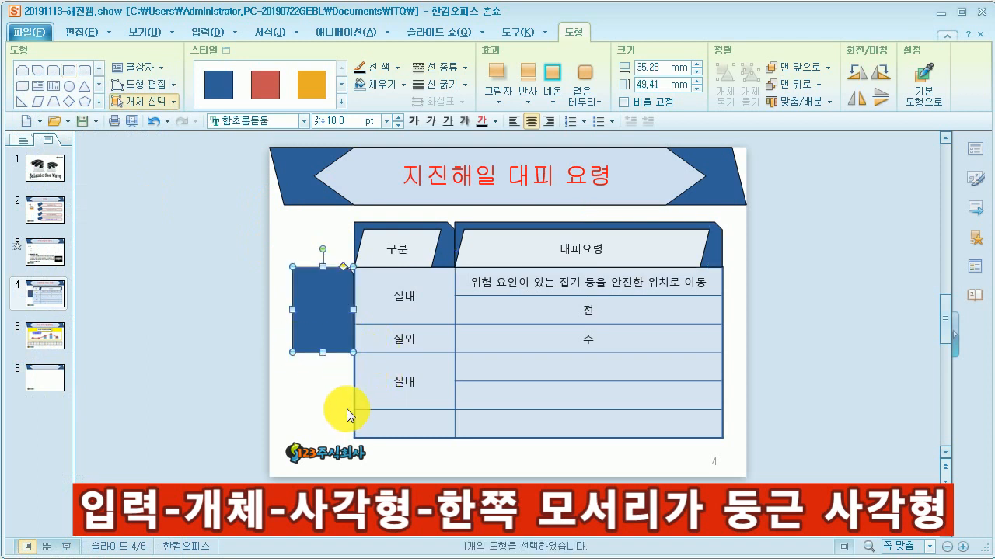
{"action": "type", "text": "발"}
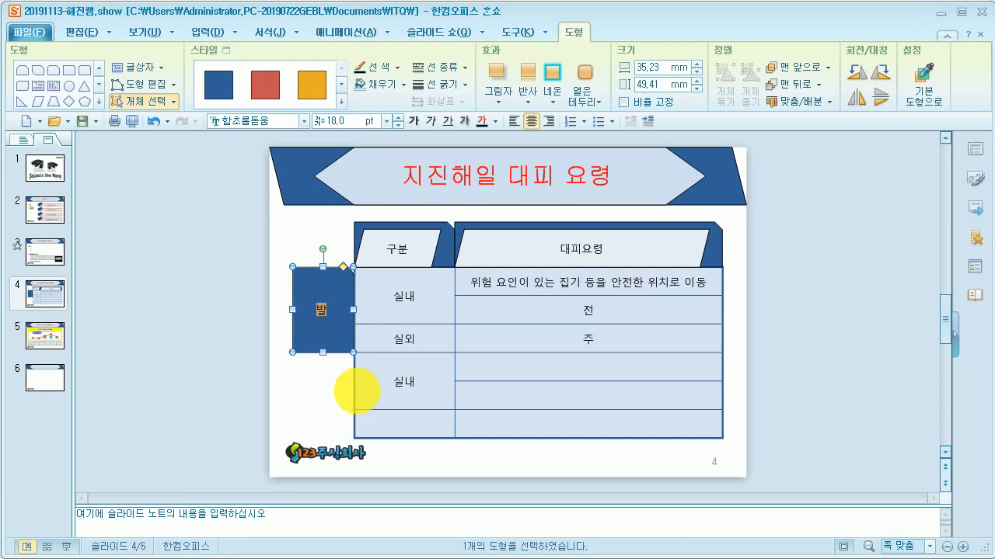
{"action": "type", "text": "생 전"}
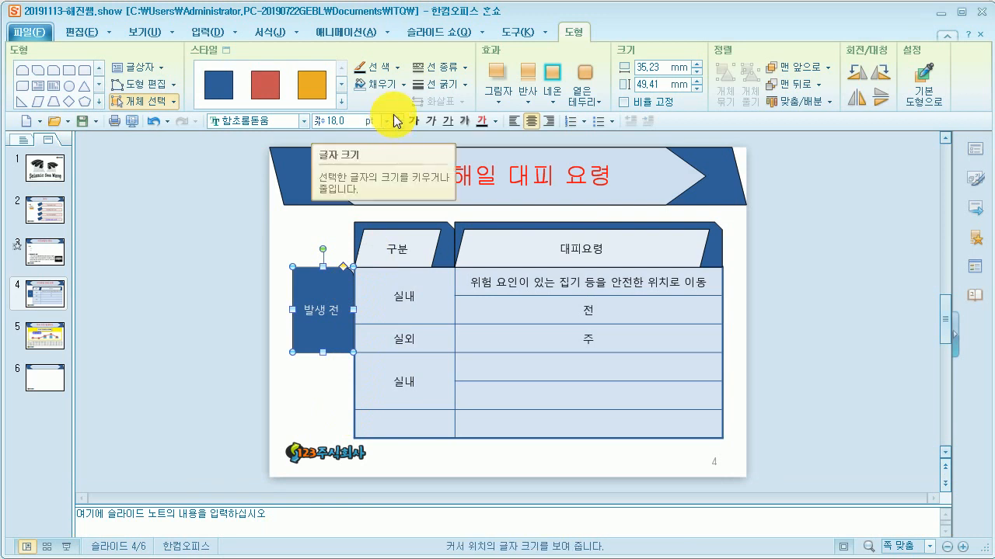
Step: Set the 발생 전 shape's text to the 맑은 고딕 font and black text colour
{"action": "left_click", "coordinate": [290, 120]}
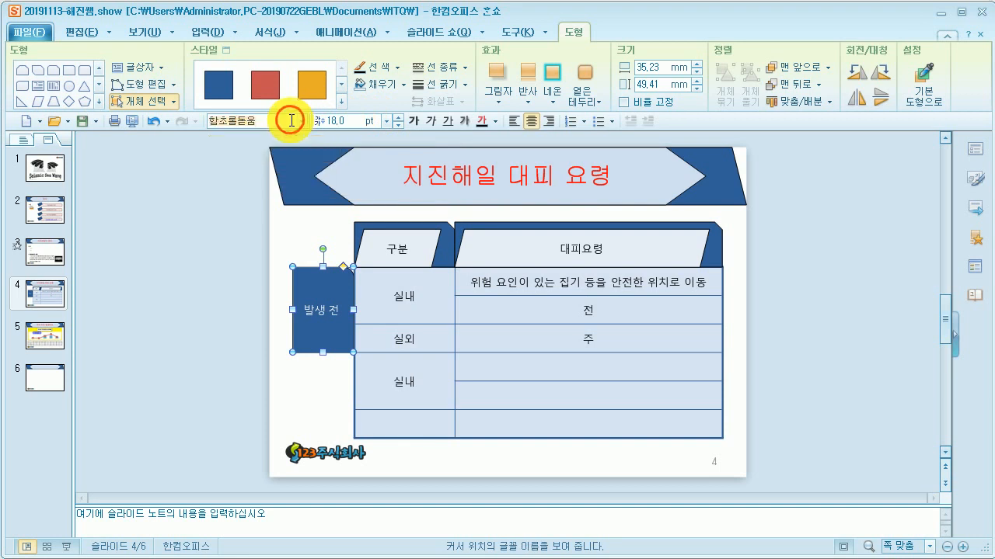
{"action": "type", "text": "ㅁ"}
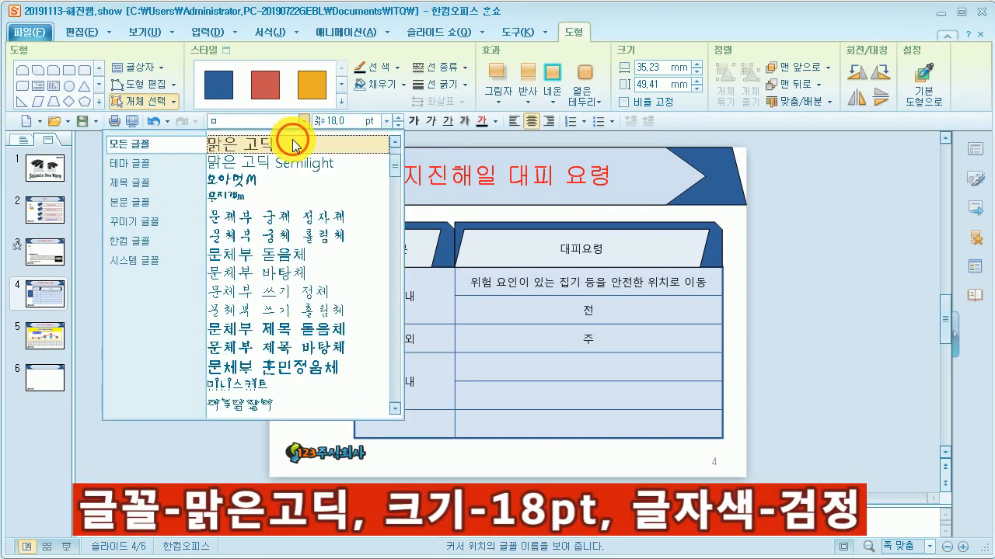
{"action": "left_click", "coordinate": [294, 138]}
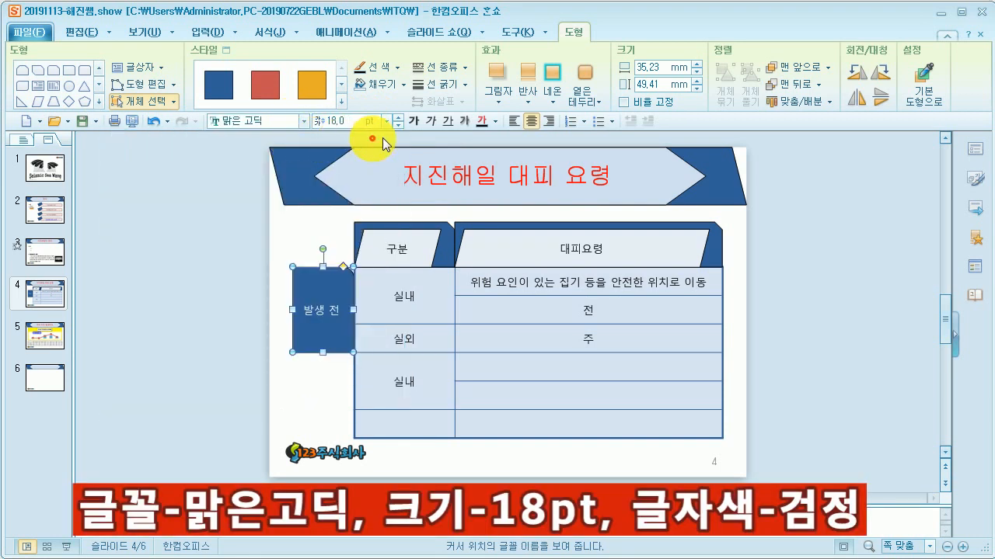
{"action": "left_click", "coordinate": [494, 121]}
{"action": "left_click", "coordinate": [496, 173]}
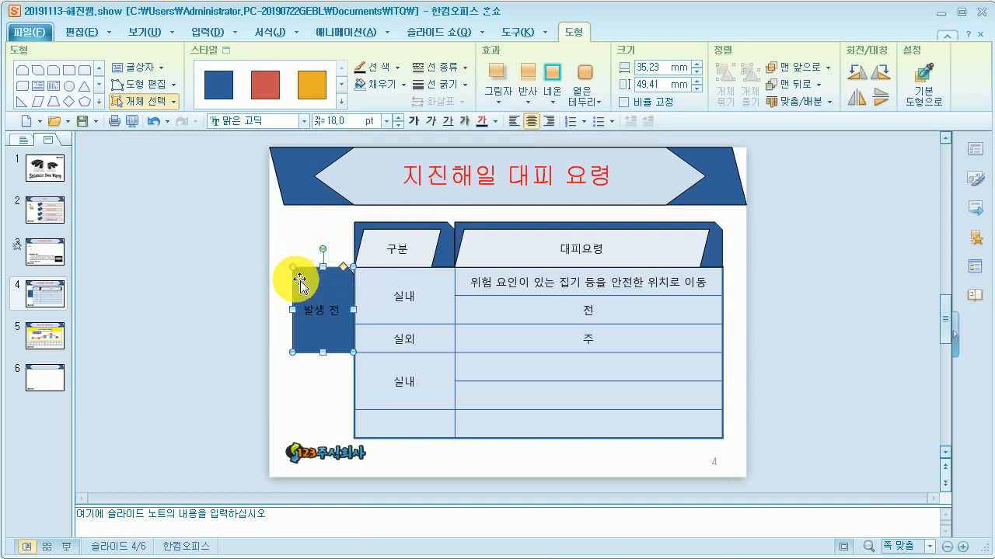
Step: Flip the 발생 전 shape horizontally and give it a linear gradient fill running from the top
{"action": "left_click", "coordinate": [856, 101]}
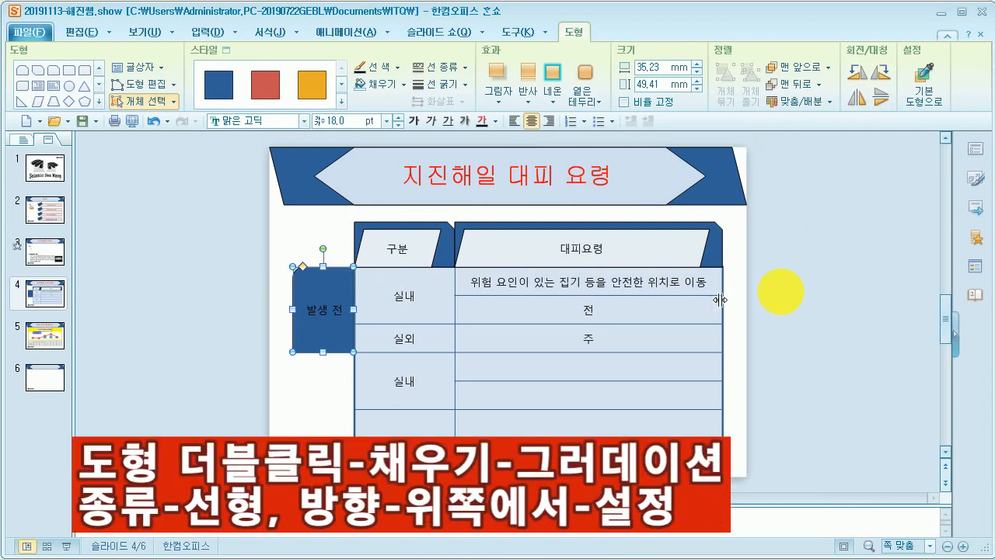
{"action": "double_click", "coordinate": [322, 284]}
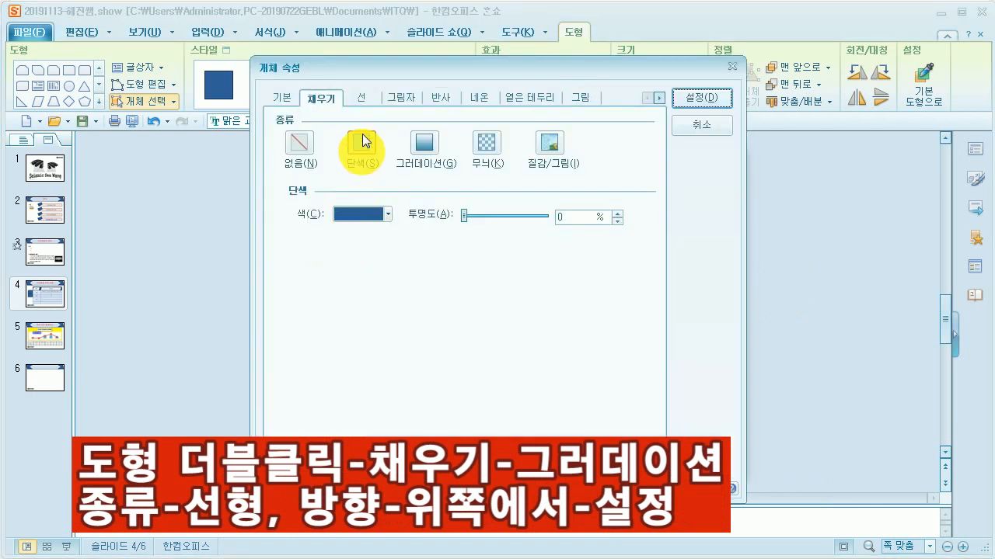
{"action": "left_click", "coordinate": [424, 143]}
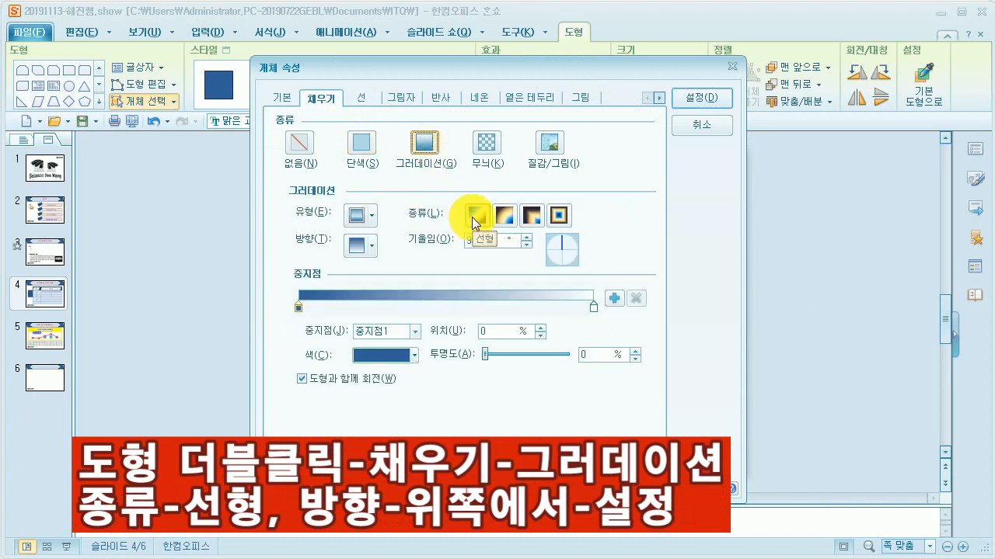
{"action": "left_click", "coordinate": [474, 215]}
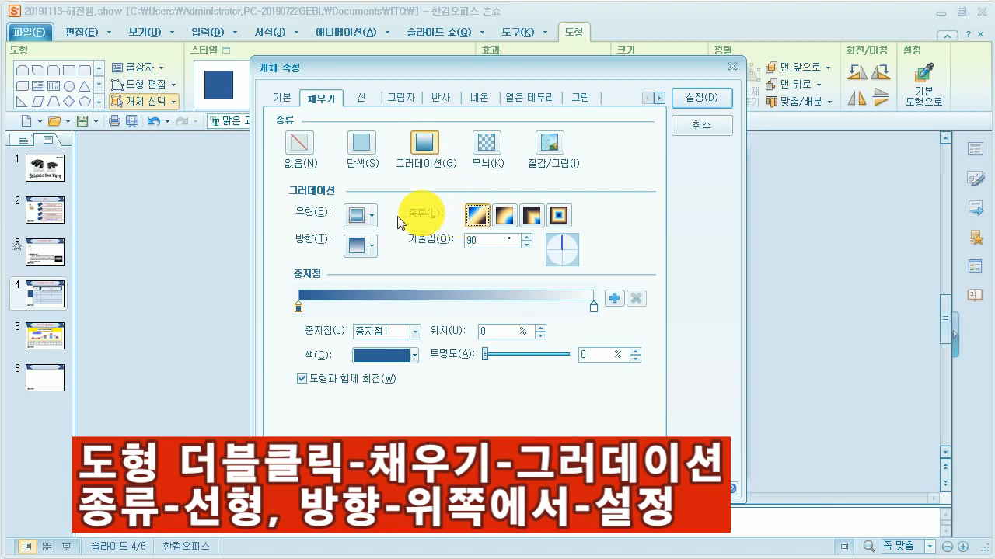
{"action": "left_click", "coordinate": [366, 247]}
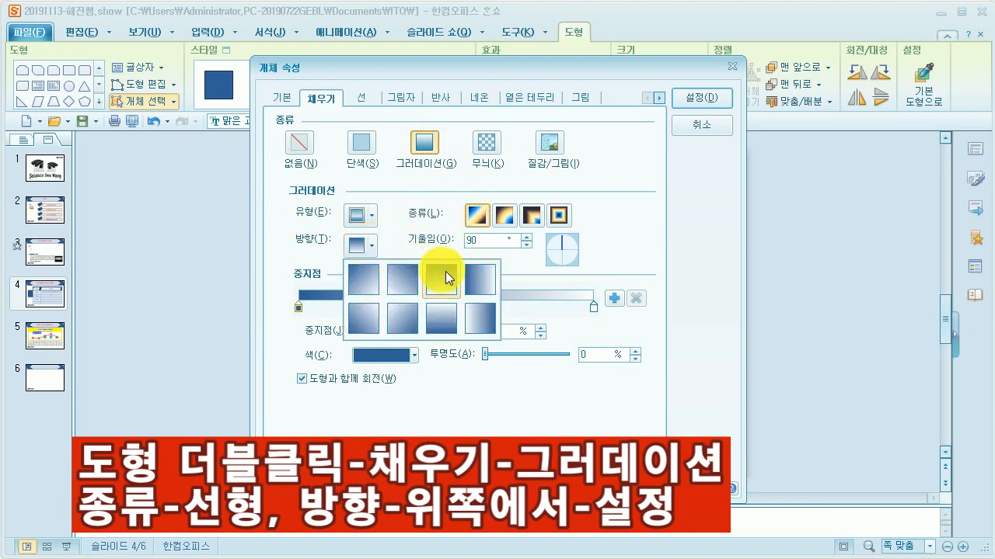
{"action": "left_click", "coordinate": [443, 279]}
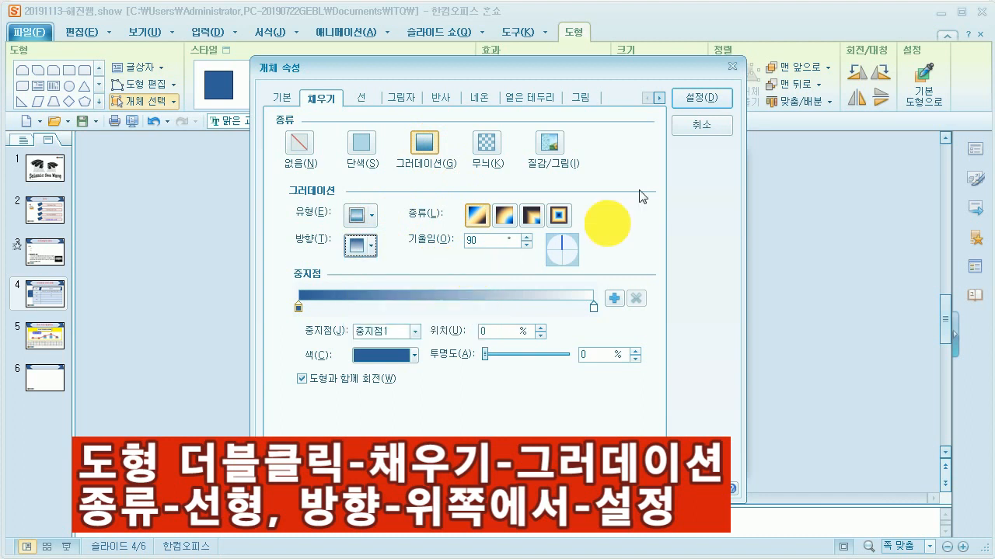
{"action": "left_click", "coordinate": [697, 101]}
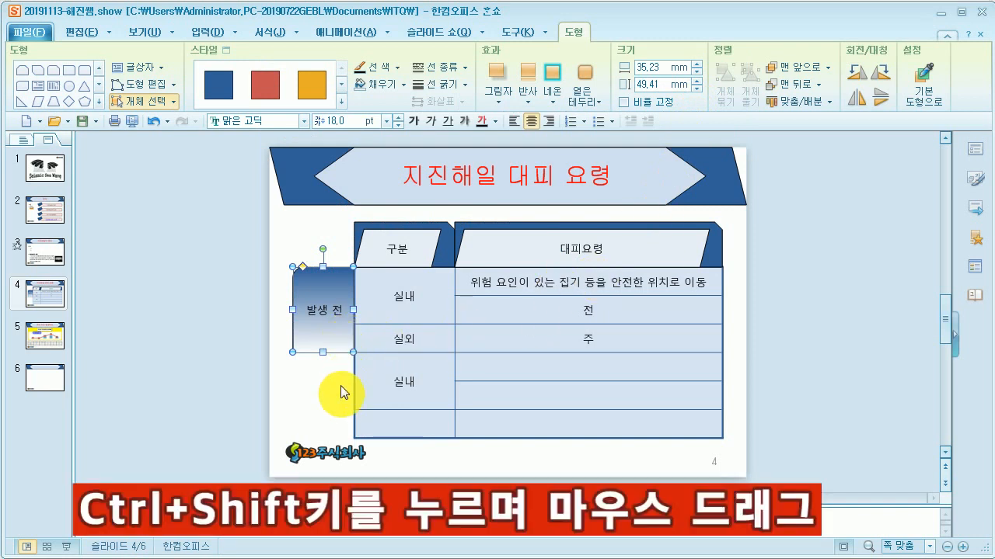
Step: Copy the 발생 전 shape straight down beside the lower rows and change the copy's text to 발생 후
{"action": "left_click_drag", "start_coordinate": [336, 339], "coordinate": [336, 339]}
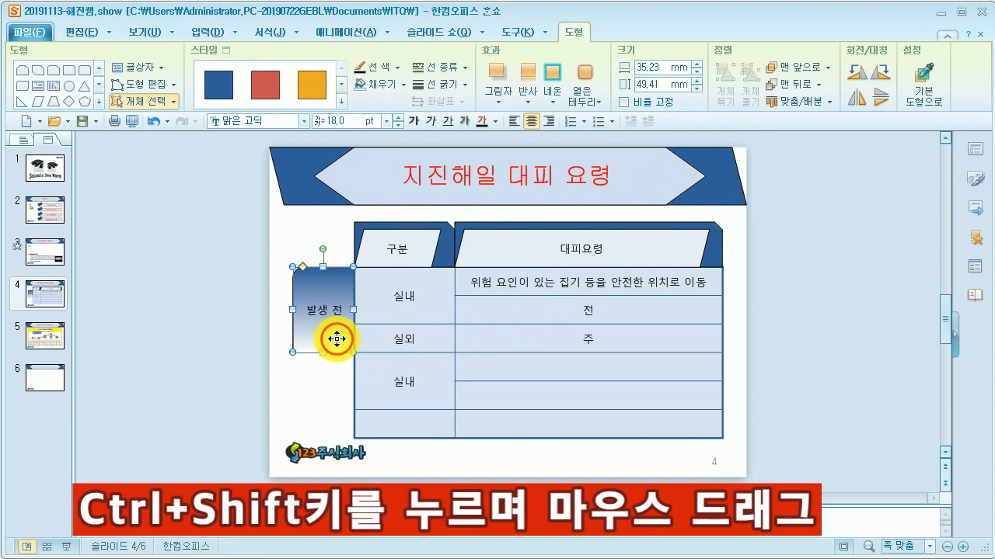
{"action": "left_click_drag", "start_coordinate": [337, 338], "coordinate": [349, 425]}
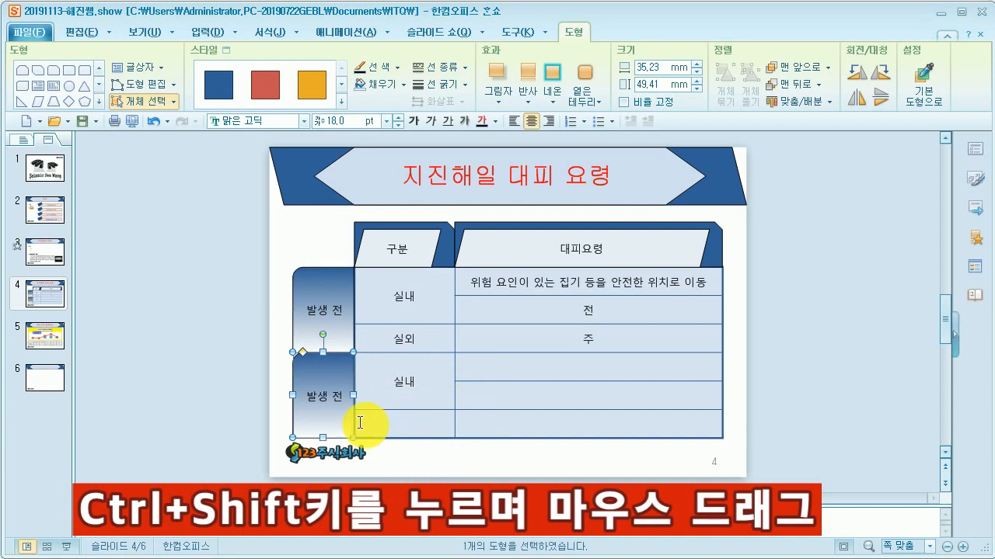
{"action": "left_click", "coordinate": [339, 395]}
{"action": "key", "text": "BackSpace"}
{"action": "type", "text": "ㅎㅜ"}
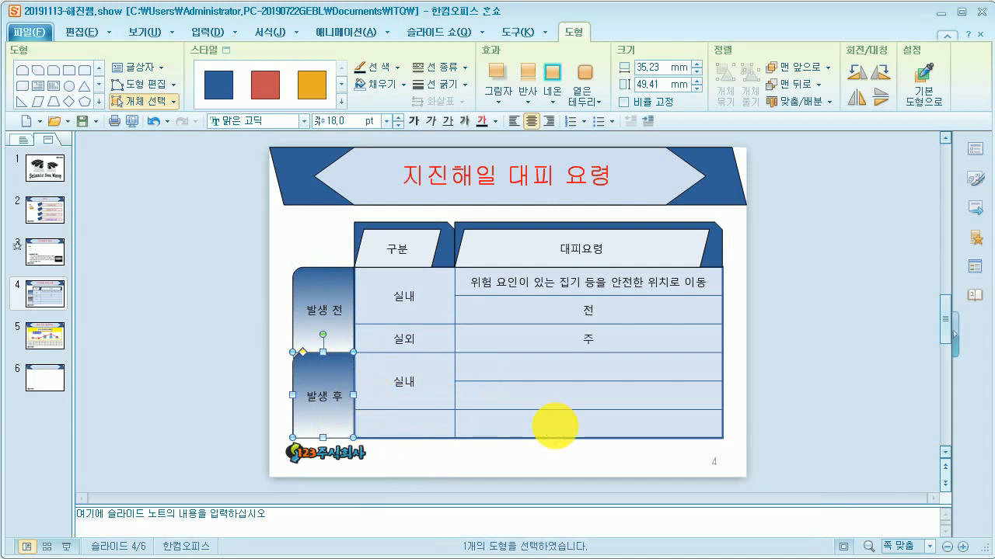
Step: Bring the table to the front of the side shapes and save the presentation
{"action": "left_click", "coordinate": [765, 300]}
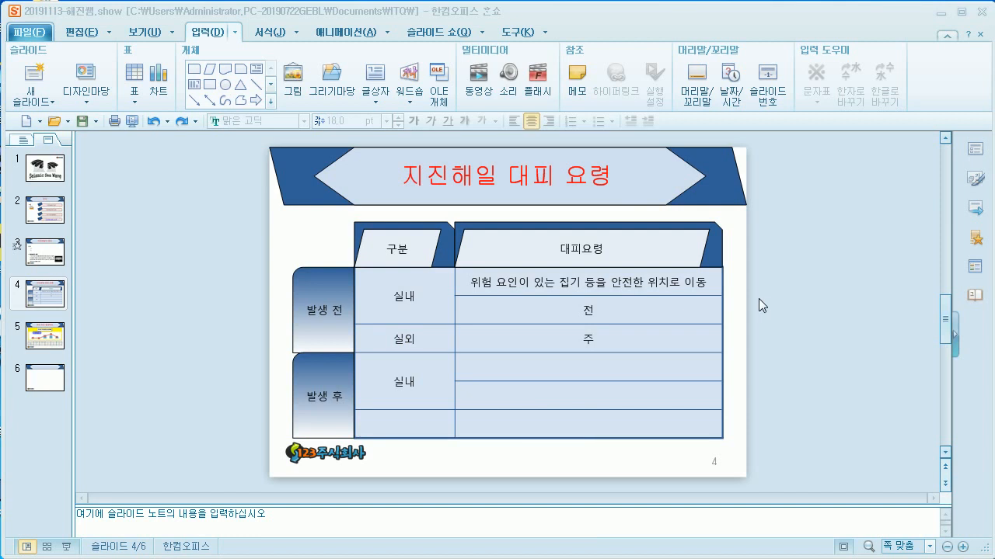
{"action": "left_click", "coordinate": [704, 287]}
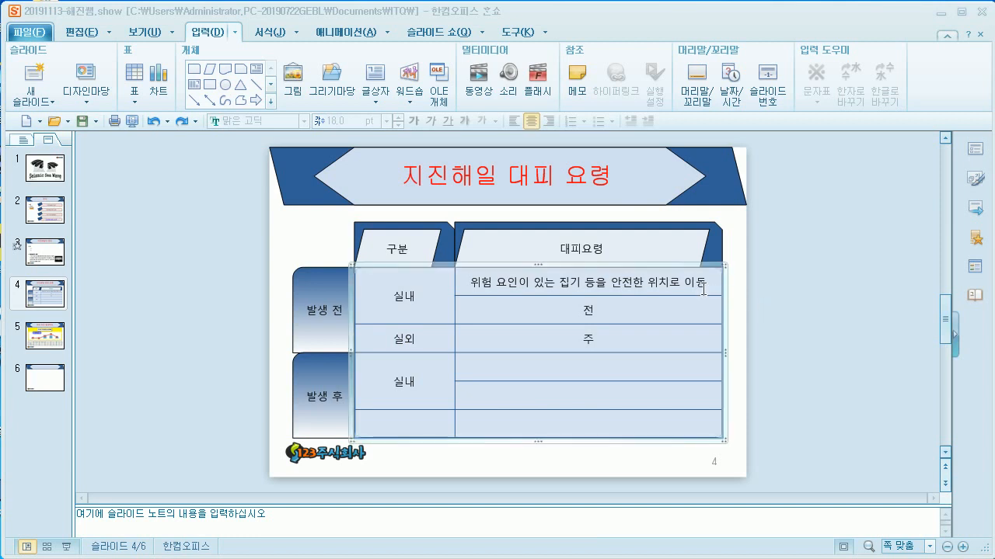
{"action": "left_click", "coordinate": [742, 241]}
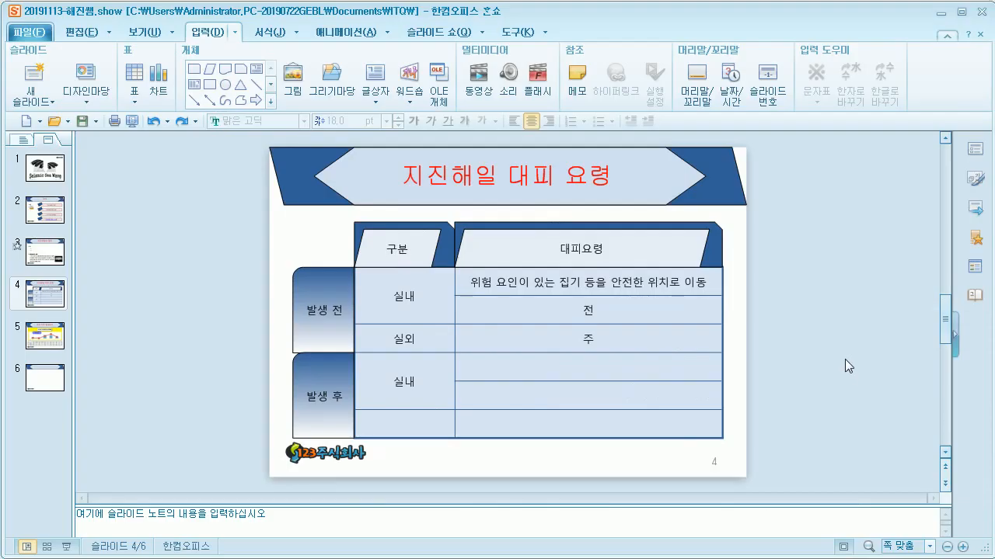
{"action": "left_click", "coordinate": [596, 286]}
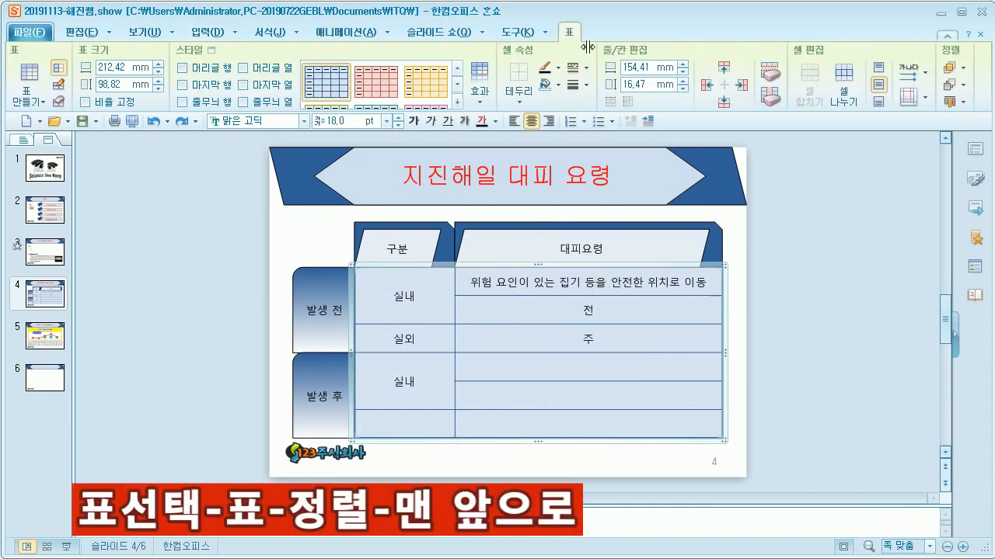
{"action": "left_click", "coordinate": [964, 68]}
{"action": "left_click", "coordinate": [973, 84]}
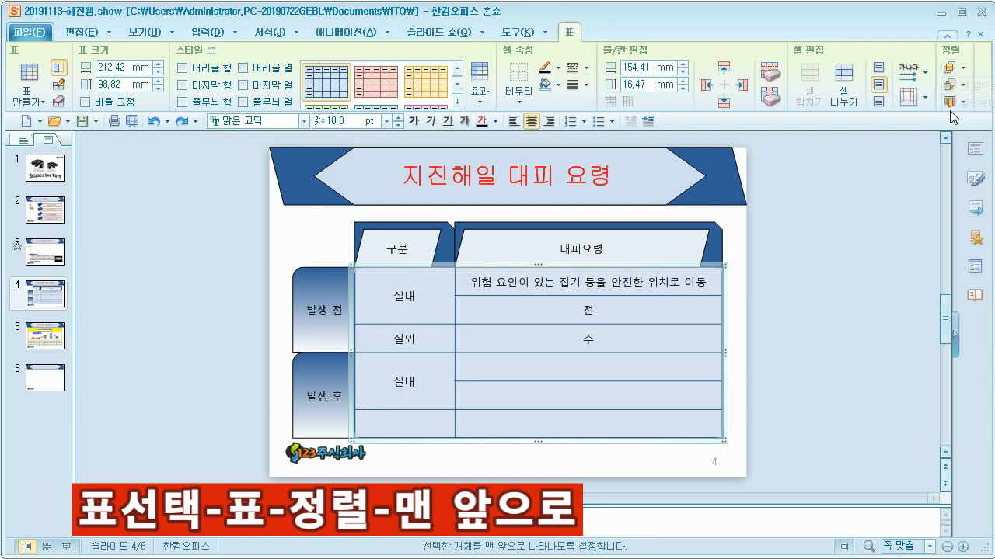
{"action": "left_click", "coordinate": [812, 312]}
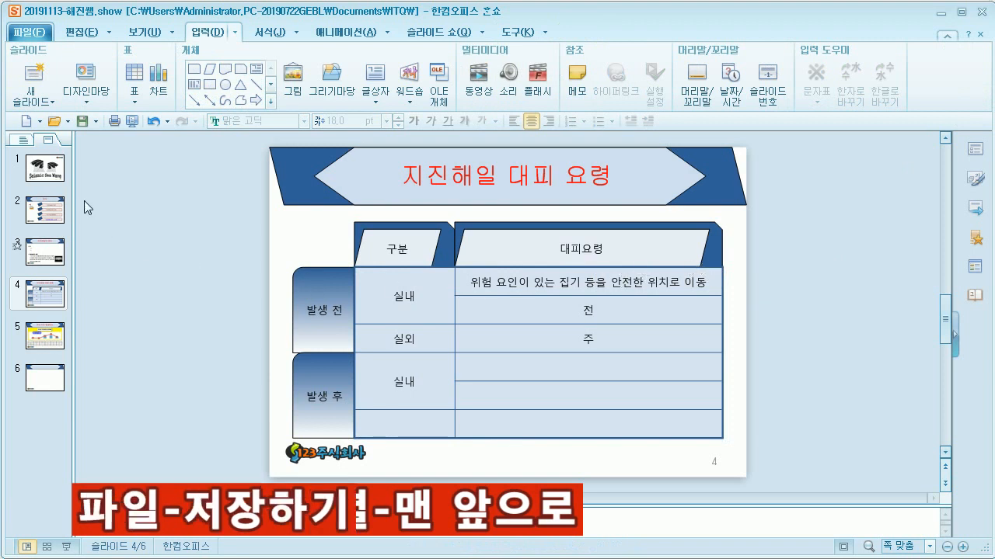
{"action": "left_click", "coordinate": [82, 122]}
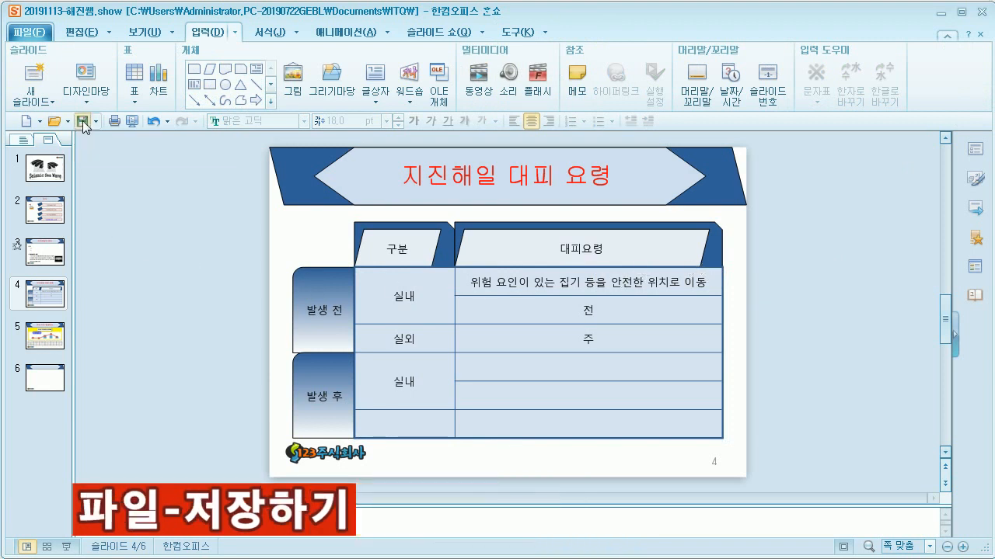